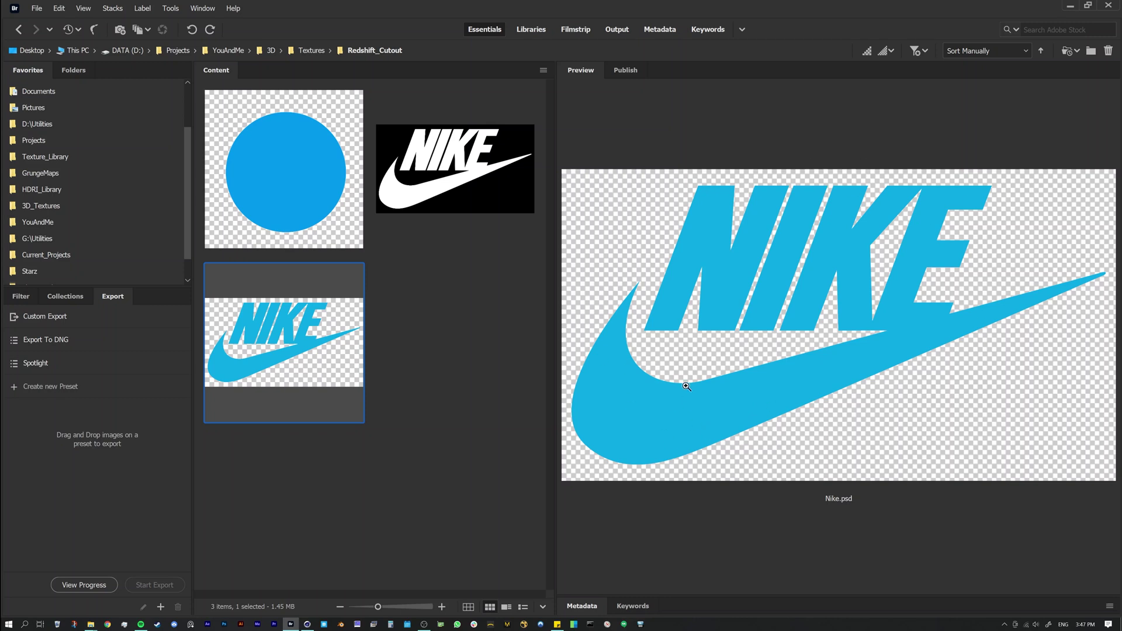
# - Preview the Nike_Alpha mask, then the blue Nike.psd texture, in Bridge
pyautogui.click(455, 194)
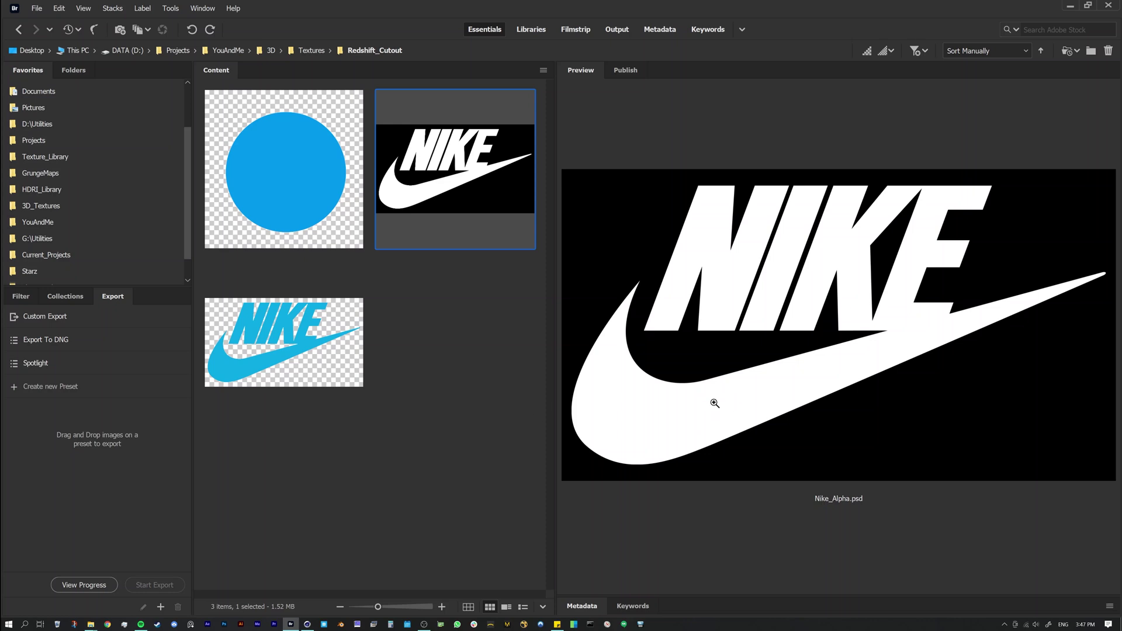
pyautogui.click(303, 365)
# - Create a new RS Material in Cinema 4D and open its Shader Graph
pyautogui.click(313, 624)
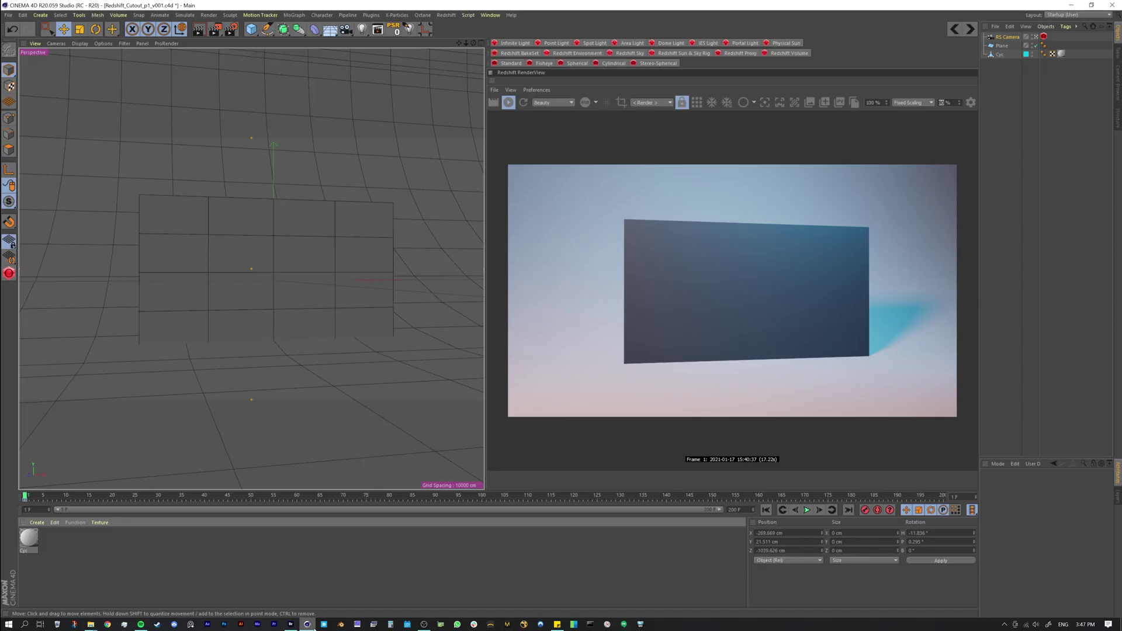
pyautogui.click(9, 274)
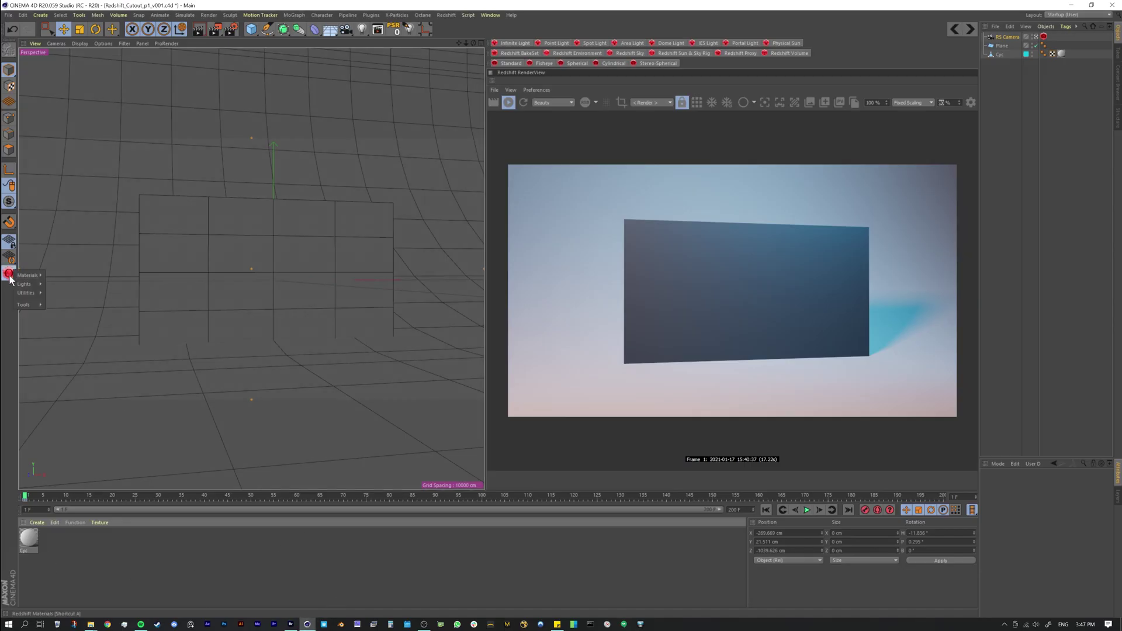
pyautogui.click(75, 275)
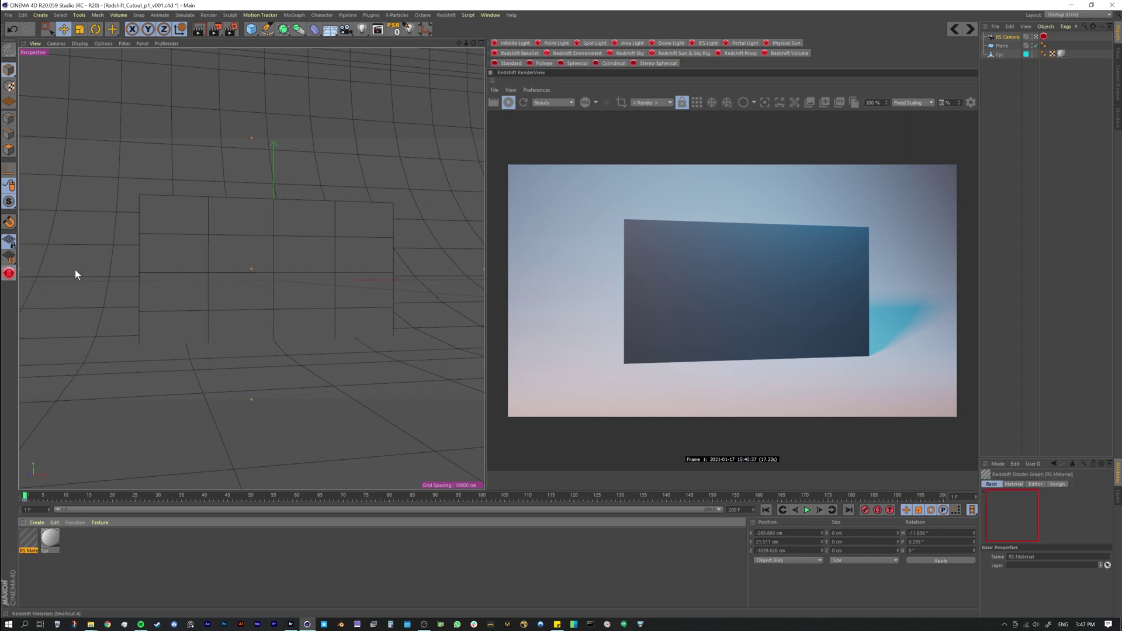
pyautogui.doubleClick(29, 542)
pyautogui.moveTo(268, 24); pyautogui.dragTo(380, 123)
# - Add an RS Texture node to the graph and load Nike.psd into it
pyautogui.click(149, 221)
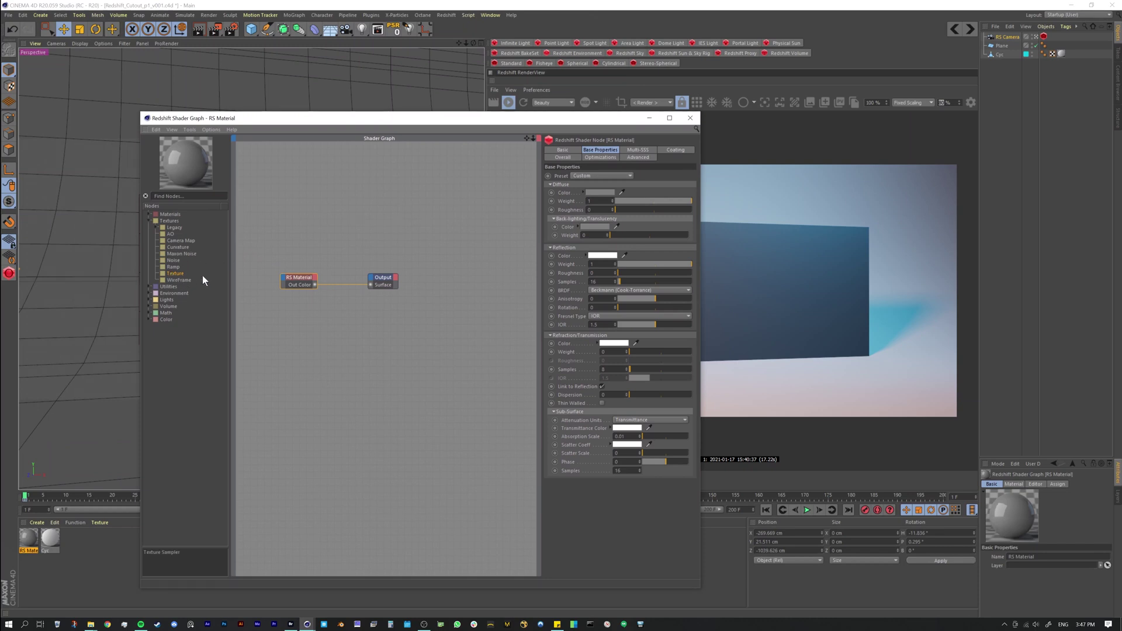
pyautogui.click(562, 150)
pyautogui.click(600, 150)
pyautogui.moveTo(175, 273); pyautogui.dragTo(317, 235)
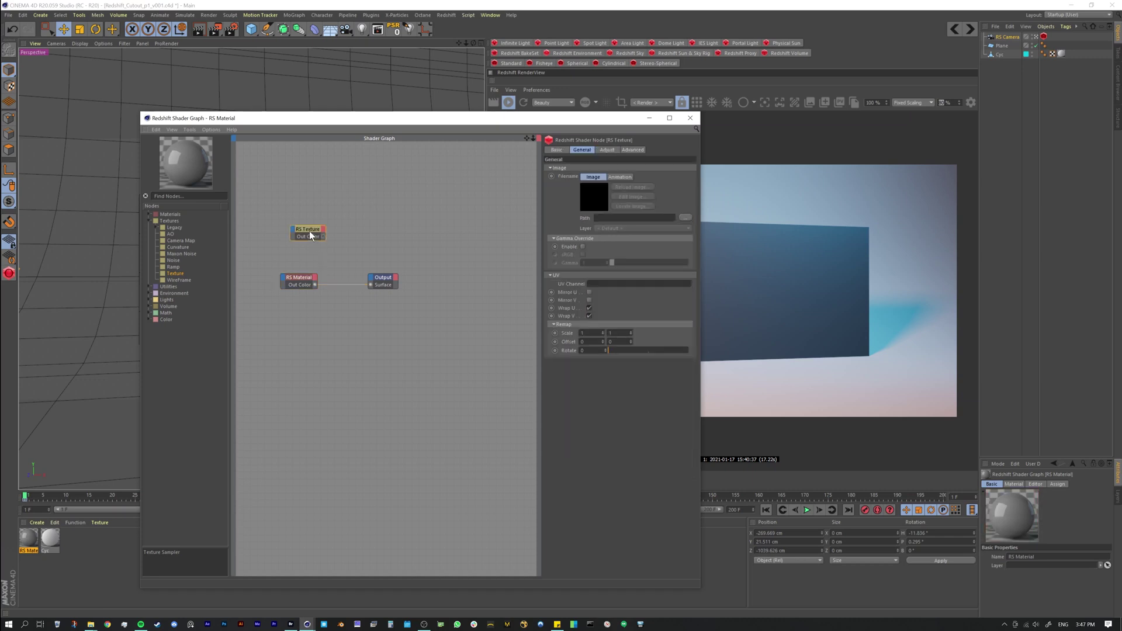
pyautogui.click(684, 218)
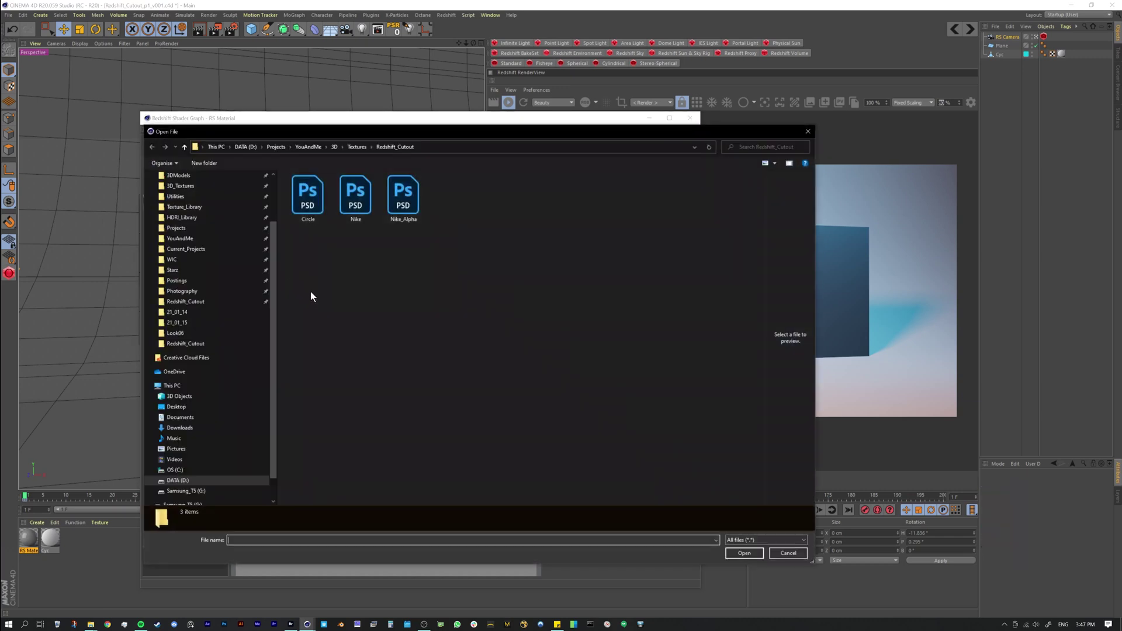
pyautogui.click(355, 199)
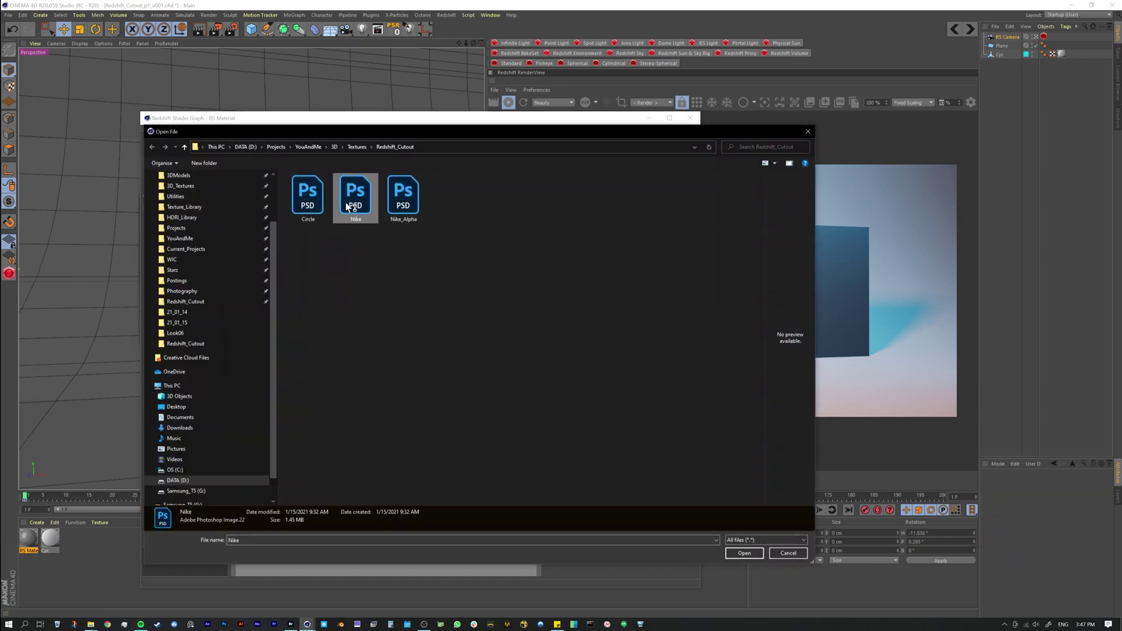
pyautogui.click(743, 553)
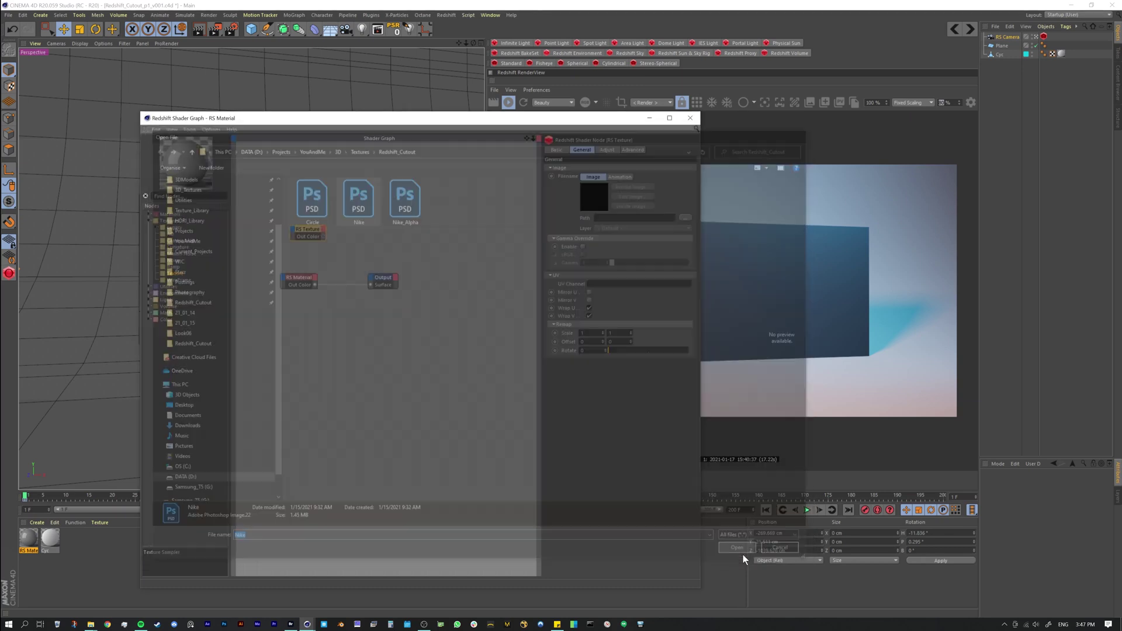
pyautogui.click(586, 346)
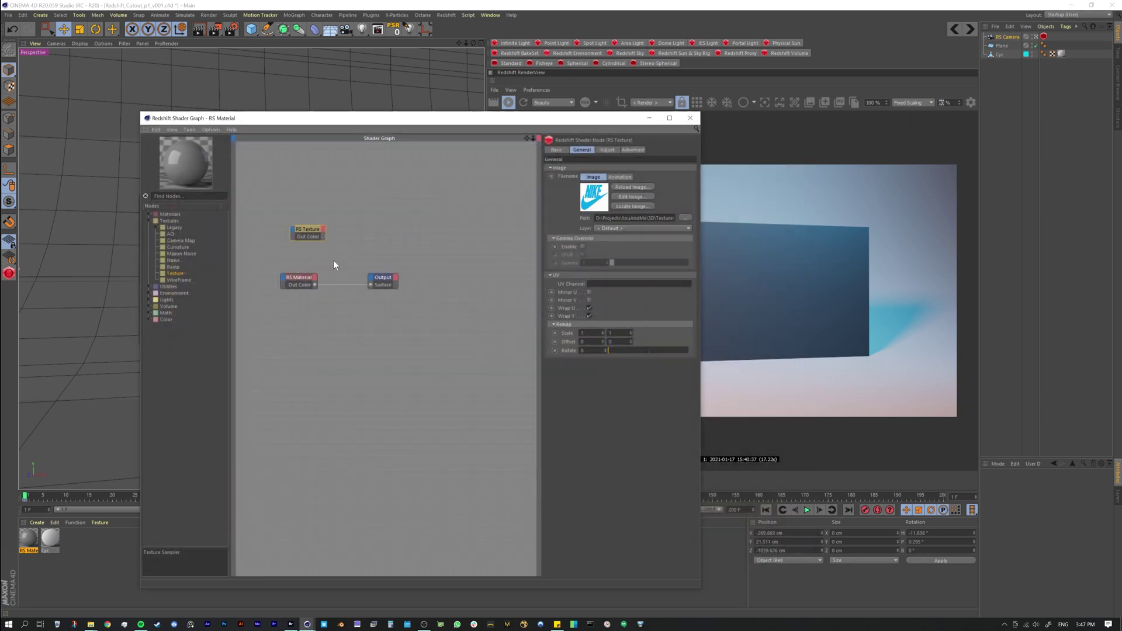
# - Wire the RS Texture's Out Color into the Output Surface
pyautogui.moveTo(296, 230); pyautogui.dragTo(263, 334)
pyautogui.moveTo(289, 340); pyautogui.dragTo(371, 284)
pyautogui.moveTo(392, 122); pyautogui.dragTo(475, 129)
pyautogui.moveTo(353, 127); pyautogui.dragTo(455, 433)
# - Apply the material to the Plane and tidy the graph's node layout
pyautogui.moveTo(28, 537); pyautogui.dragTo(265, 269)
pyautogui.moveTo(584, 441); pyautogui.dragTo(358, 108)
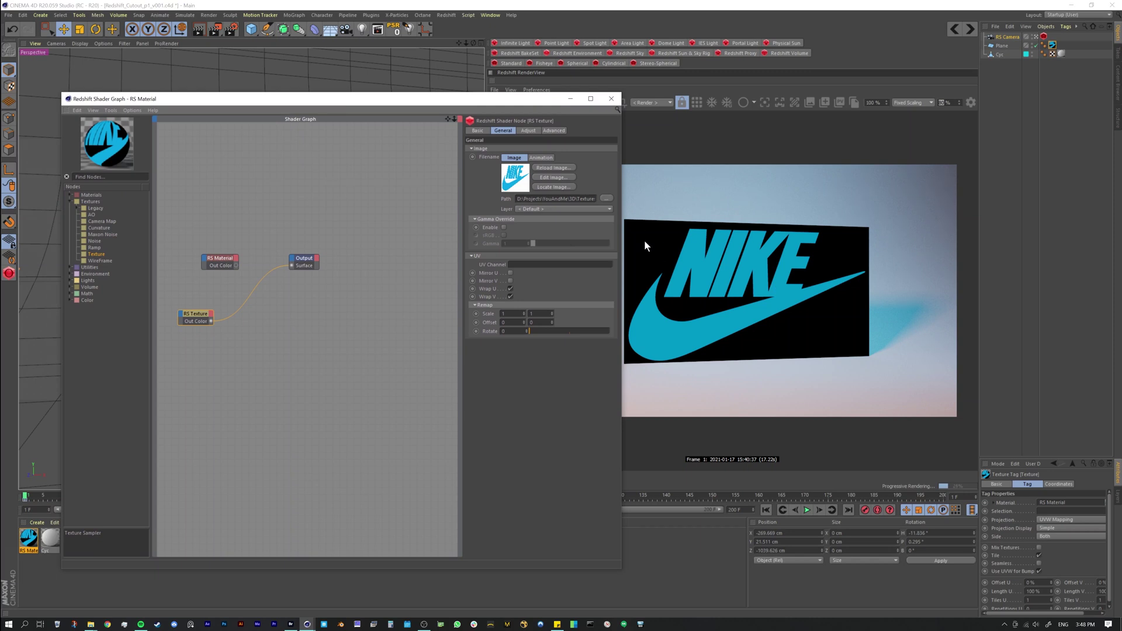
pyautogui.moveTo(417, 102); pyautogui.dragTo(430, 109)
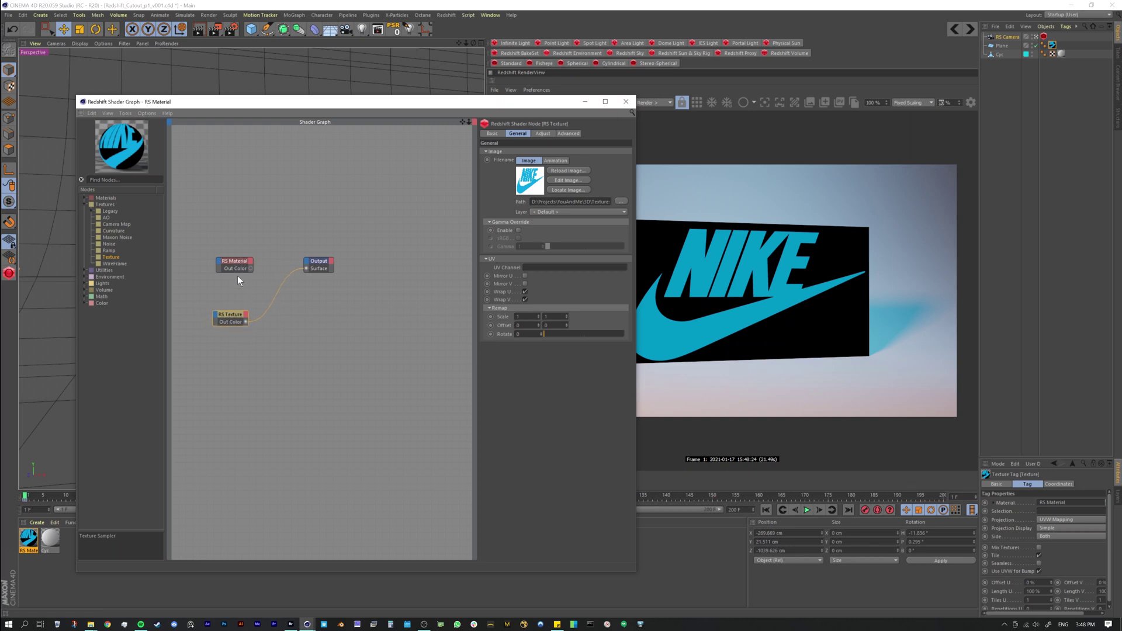
pyautogui.moveTo(236, 260); pyautogui.dragTo(236, 319)
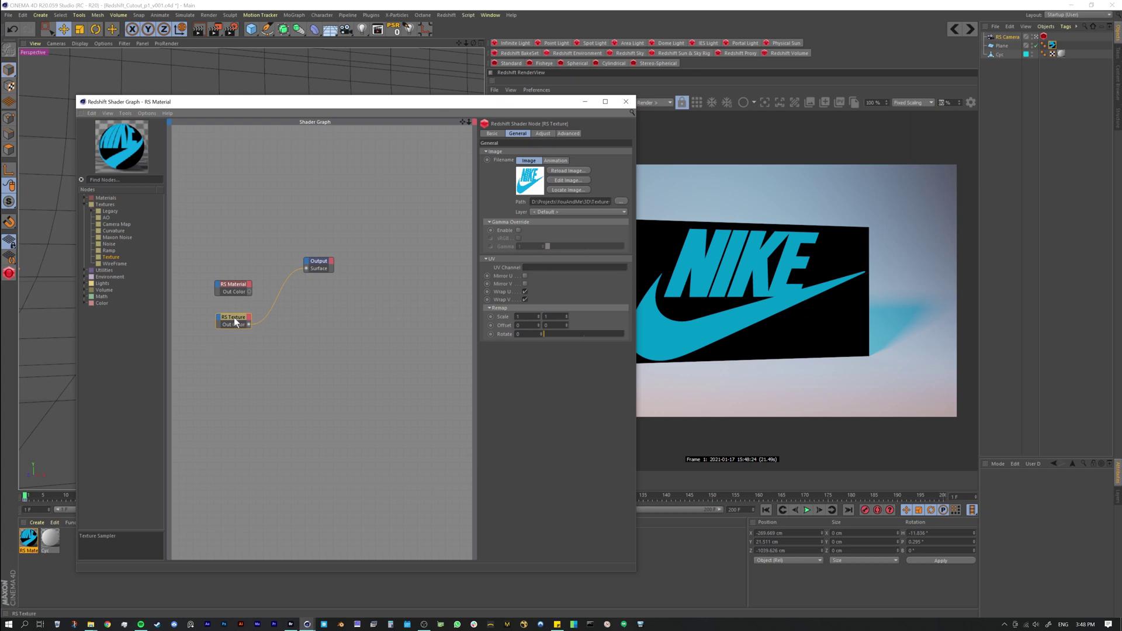
pyautogui.moveTo(233, 323); pyautogui.dragTo(230, 324)
# - Add a second RS Texture node and load Nike_Alpha.psd after checking it in Bridge
pyautogui.moveTo(103, 259); pyautogui.dragTo(232, 225)
pyautogui.click(619, 202)
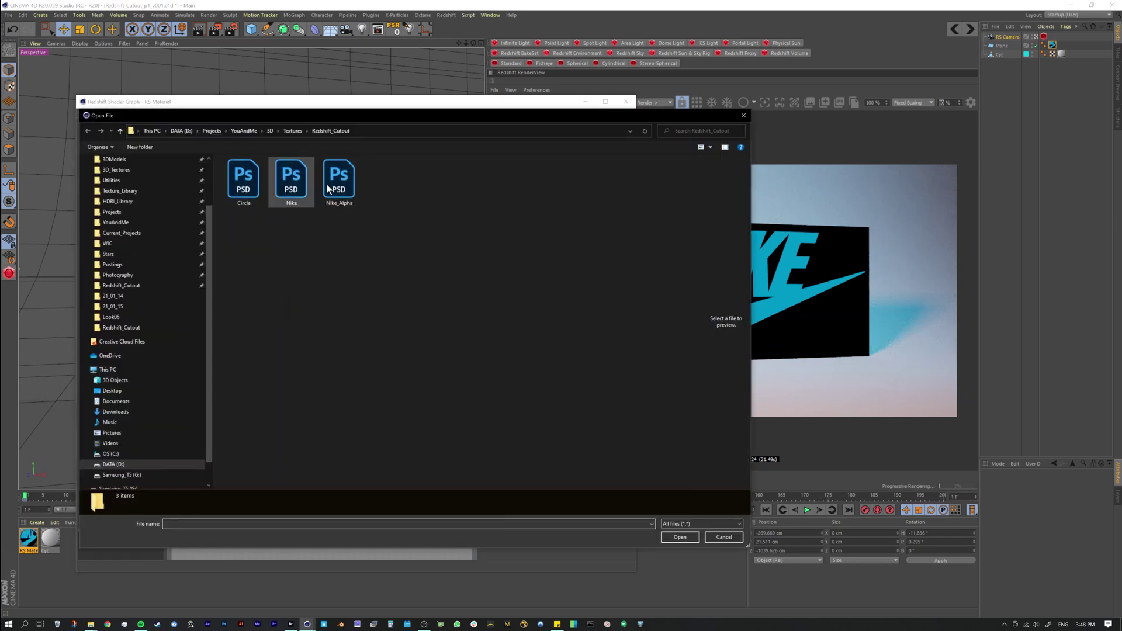
pyautogui.click(340, 182)
pyautogui.hotkey('alt', 'Tab')
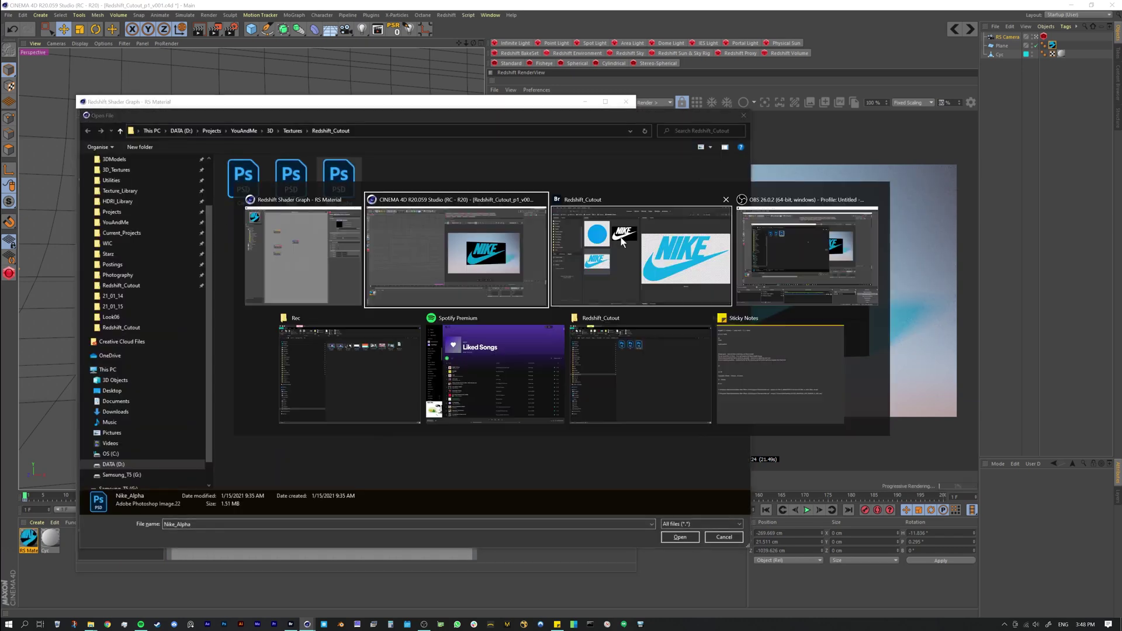
pyautogui.click(632, 272)
pyautogui.click(451, 170)
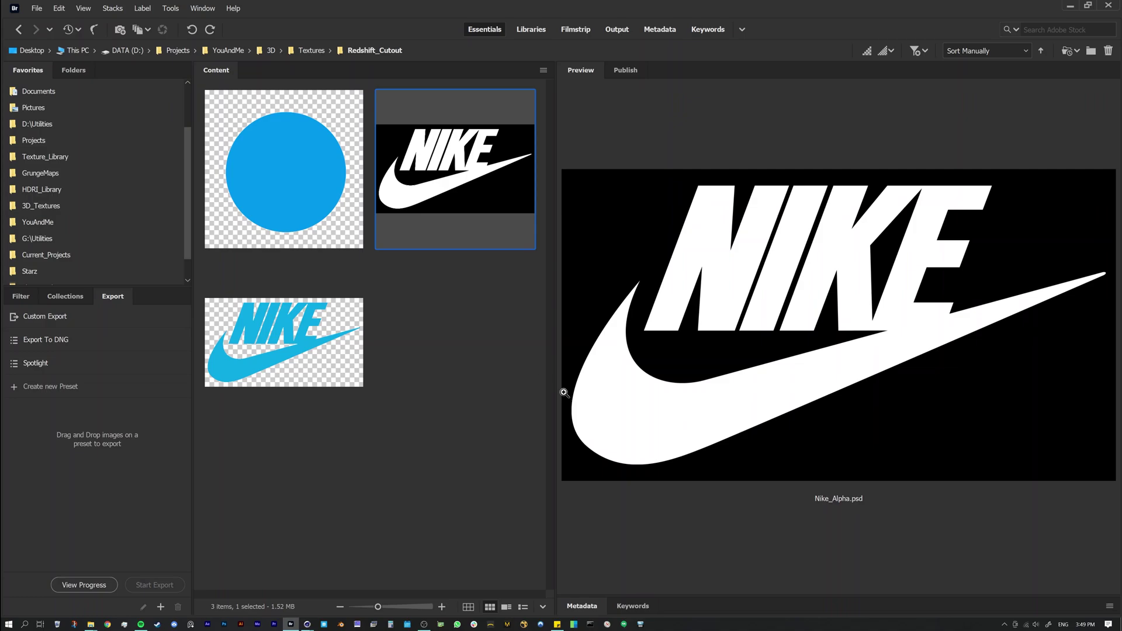
pyautogui.click(329, 198)
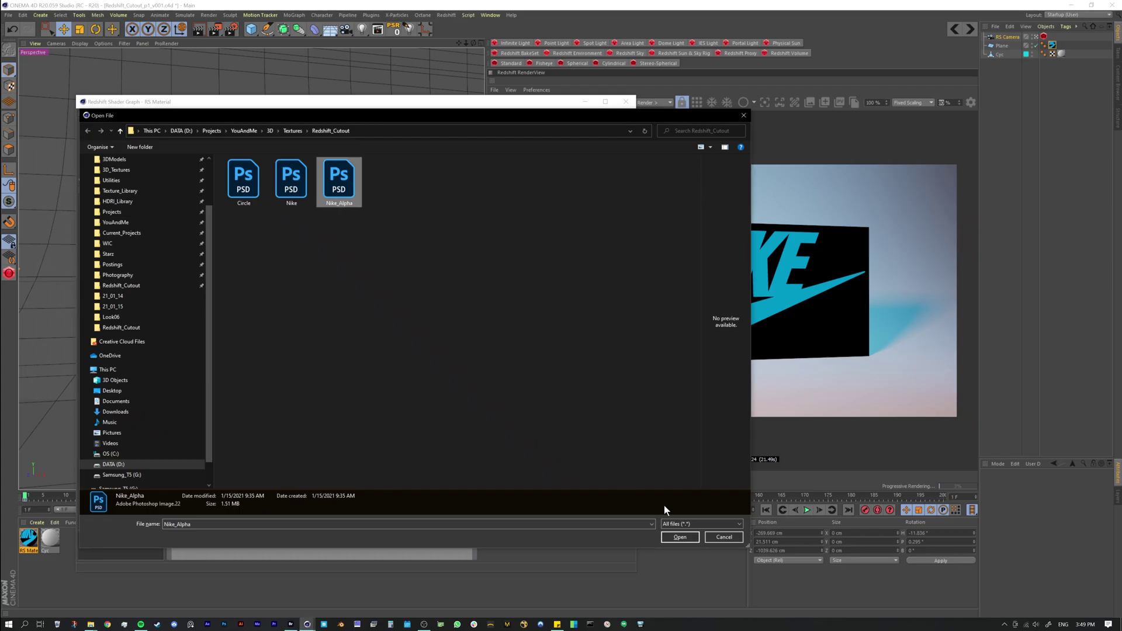
pyautogui.click(679, 537)
pyautogui.click(623, 346)
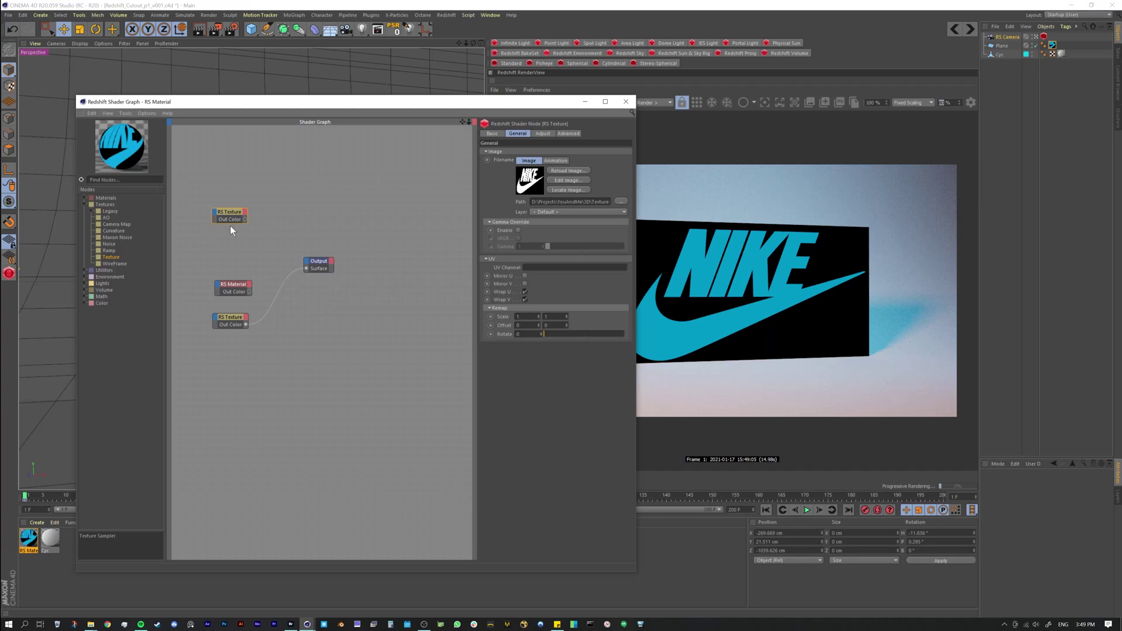
# - Rename the new texture node 'Alpha' and wire it to the Output Surface
pyautogui.moveTo(227, 219); pyautogui.dragTo(236, 234)
pyautogui.click(492, 134)
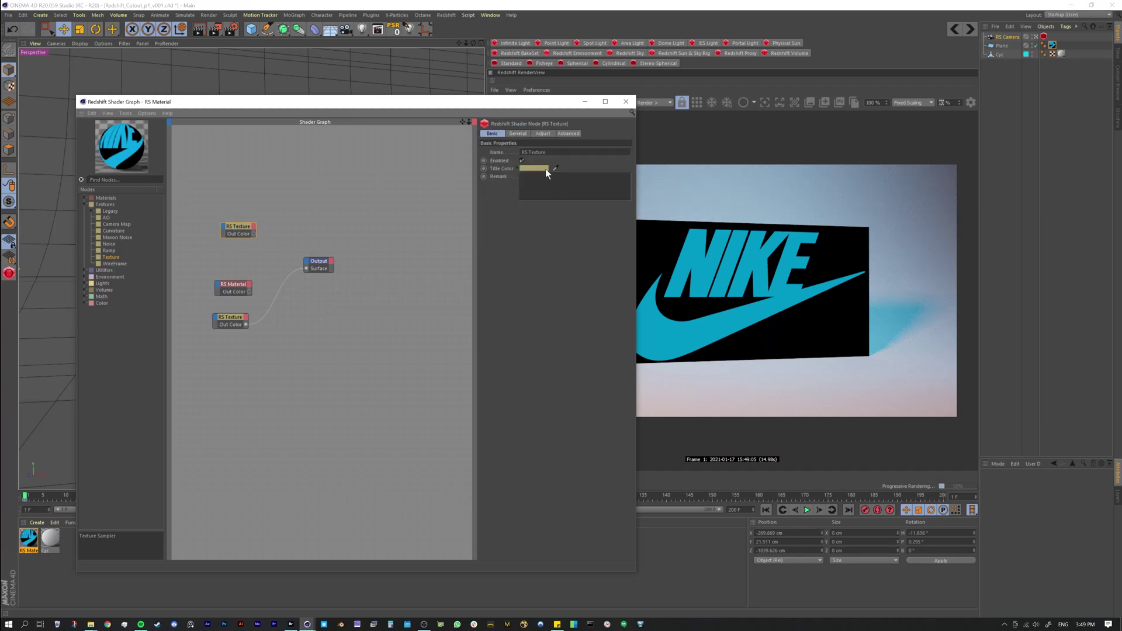
pyautogui.write('Alpha')
pyautogui.moveTo(238, 222); pyautogui.dragTo(306, 268)
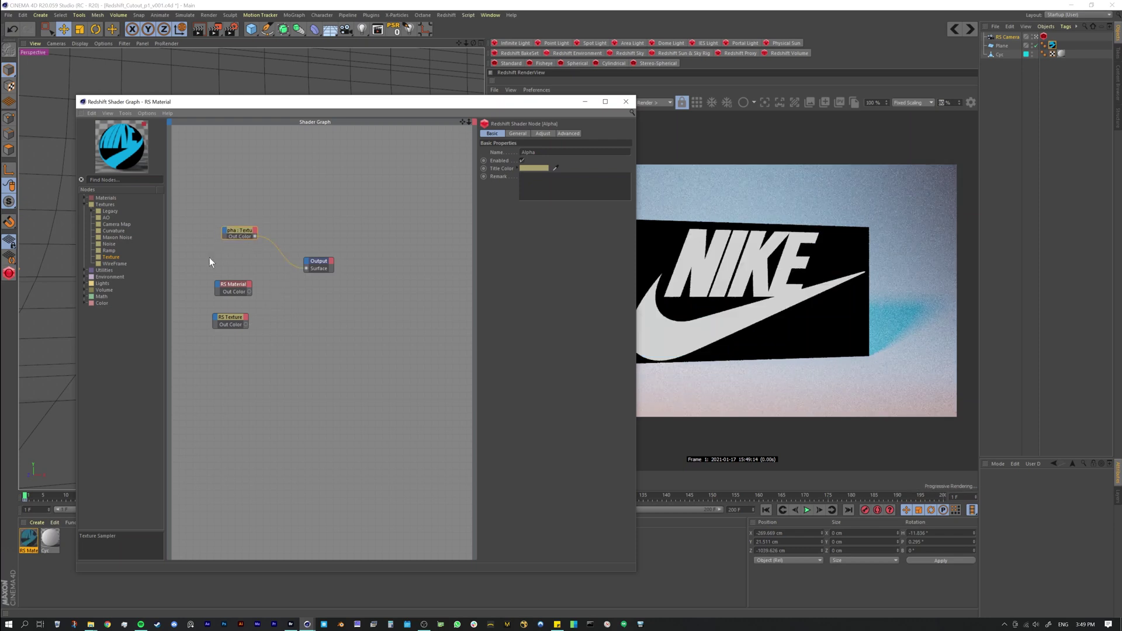
pyautogui.moveTo(457, 107); pyautogui.dragTo(366, 96)
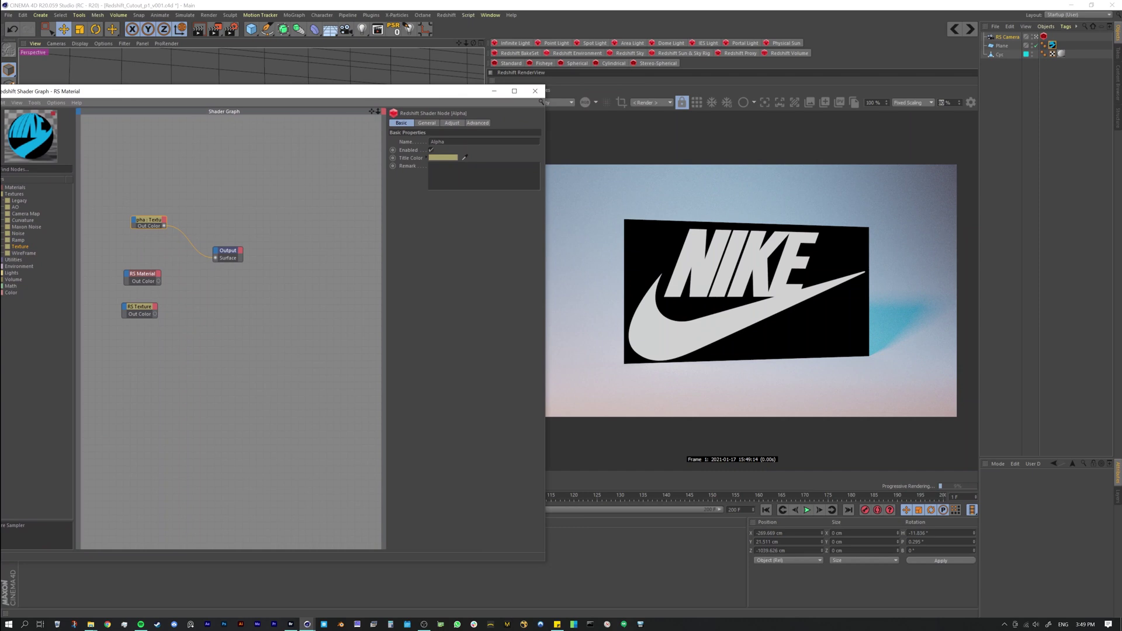
# - Rename the other texture node 'Beauty' and reposition the nodes
pyautogui.click(140, 305)
pyautogui.click(426, 123)
pyautogui.click(401, 123)
pyautogui.doubleClick(442, 141)
pyautogui.write('teauty')
pyautogui.press('Return')
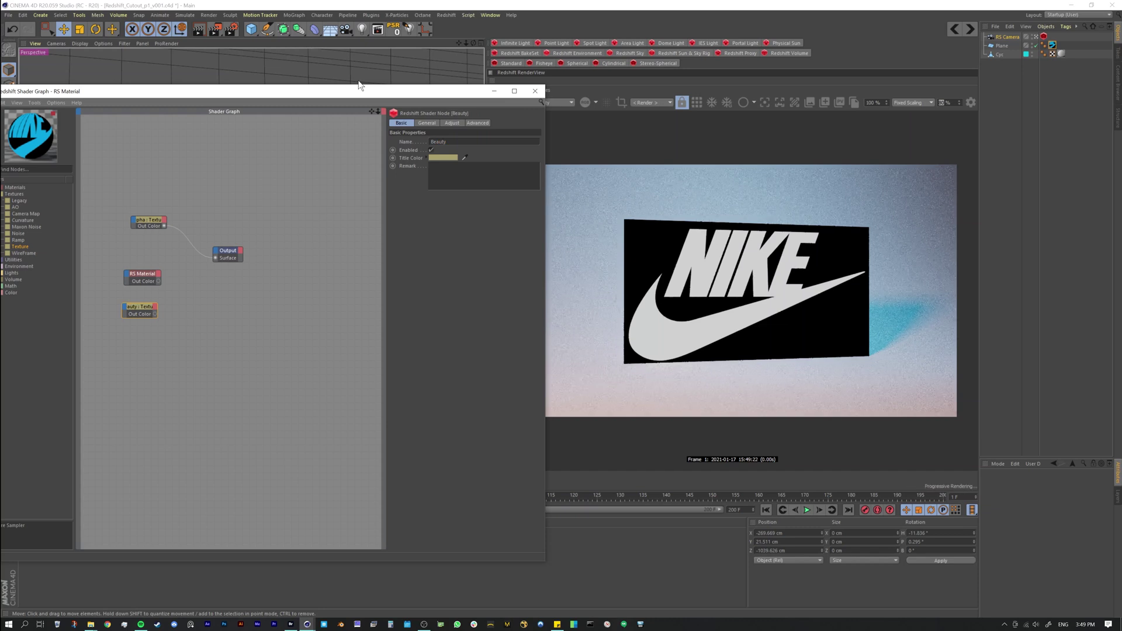
pyautogui.moveTo(142, 272); pyautogui.dragTo(199, 281)
pyautogui.moveTo(154, 314); pyautogui.dragTo(216, 290)
# - Connect Beauty to the RS Material's Diffuse Color and reposition the Output and Alpha nodes
pyautogui.moveTo(274, 291)
pyautogui.click(331, 295)
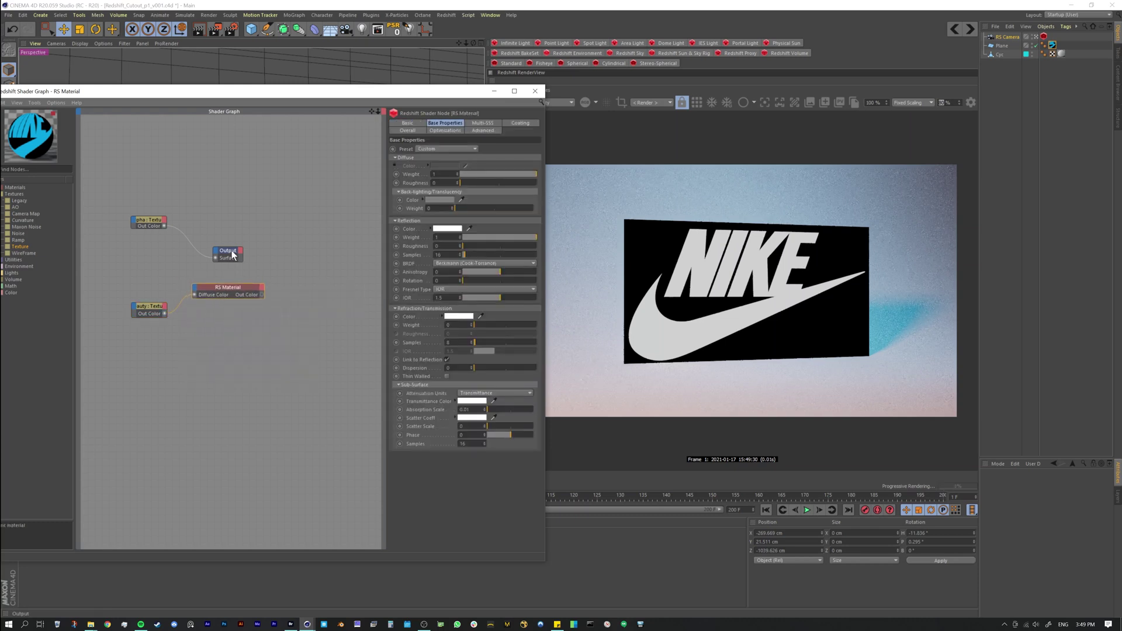
pyautogui.moveTo(227, 250); pyautogui.dragTo(277, 252)
pyautogui.click(140, 225)
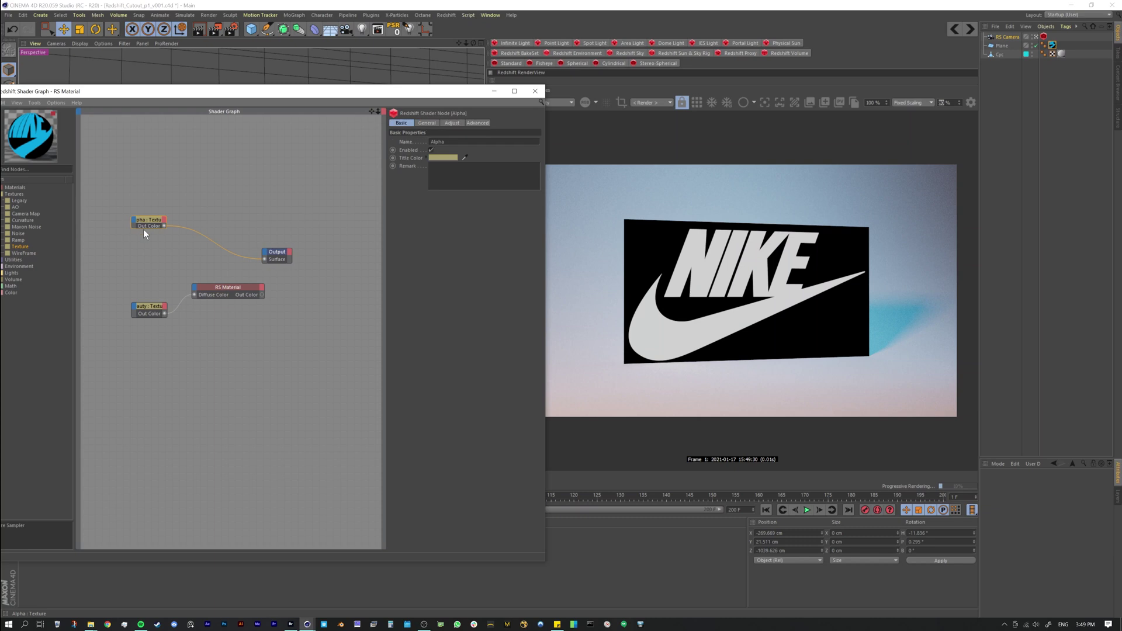
pyautogui.moveTo(128, 357); pyautogui.dragTo(150, 351)
pyautogui.moveTo(162, 349); pyautogui.dragTo(195, 287)
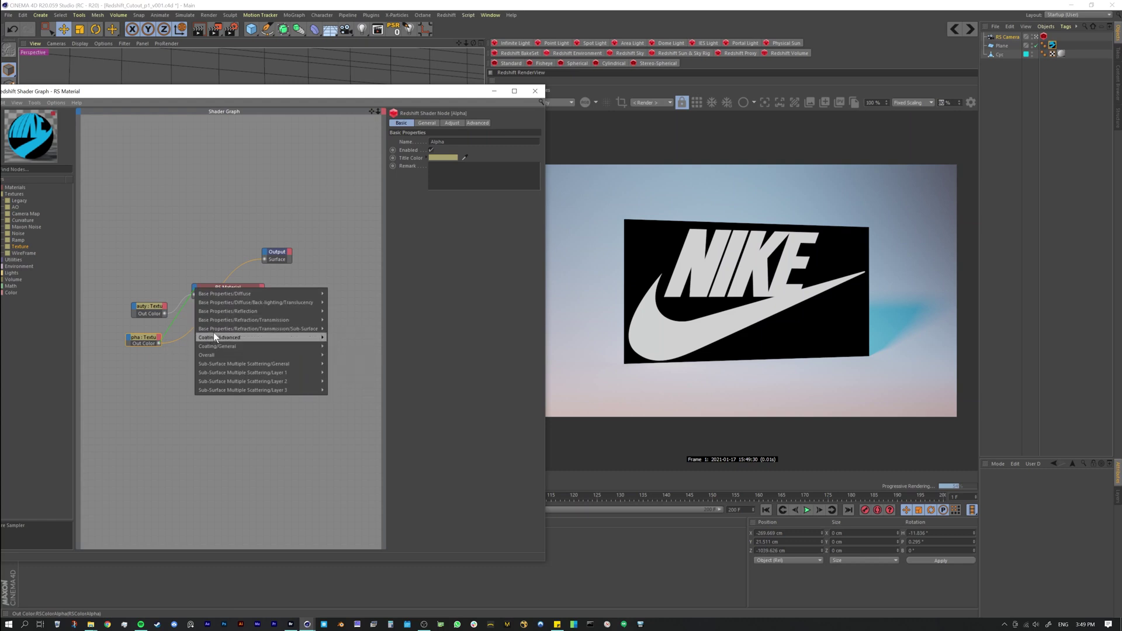
# - Wire Alpha into Opacity Color and the RS Material into the Output Surface
pyautogui.click(351, 363)
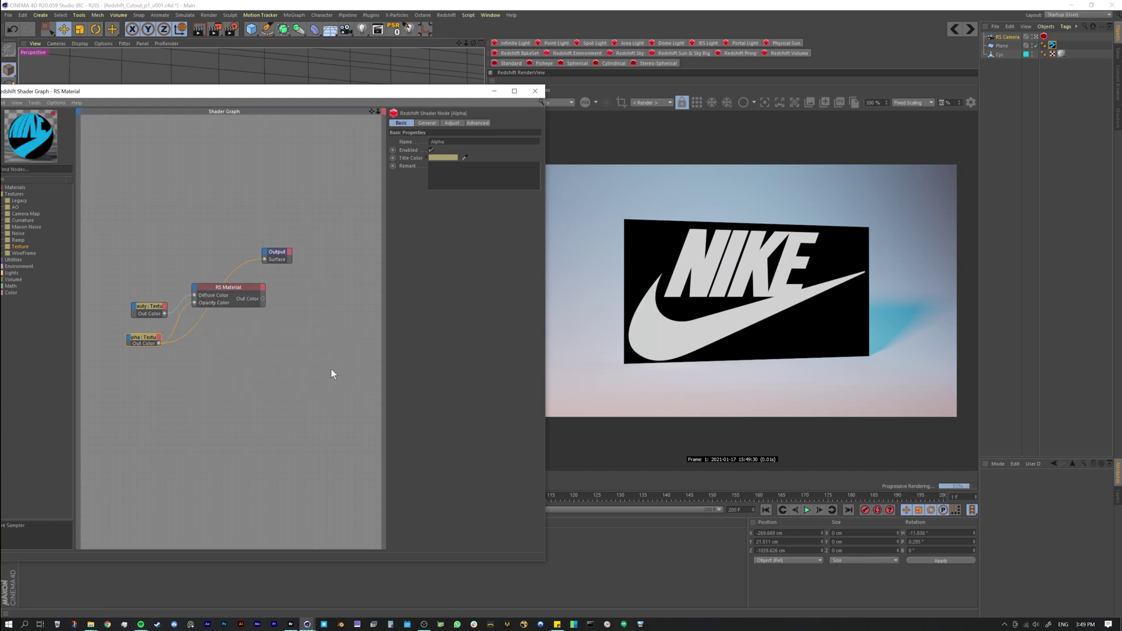
pyautogui.click(215, 291)
pyautogui.moveTo(215, 291); pyautogui.dragTo(215, 319)
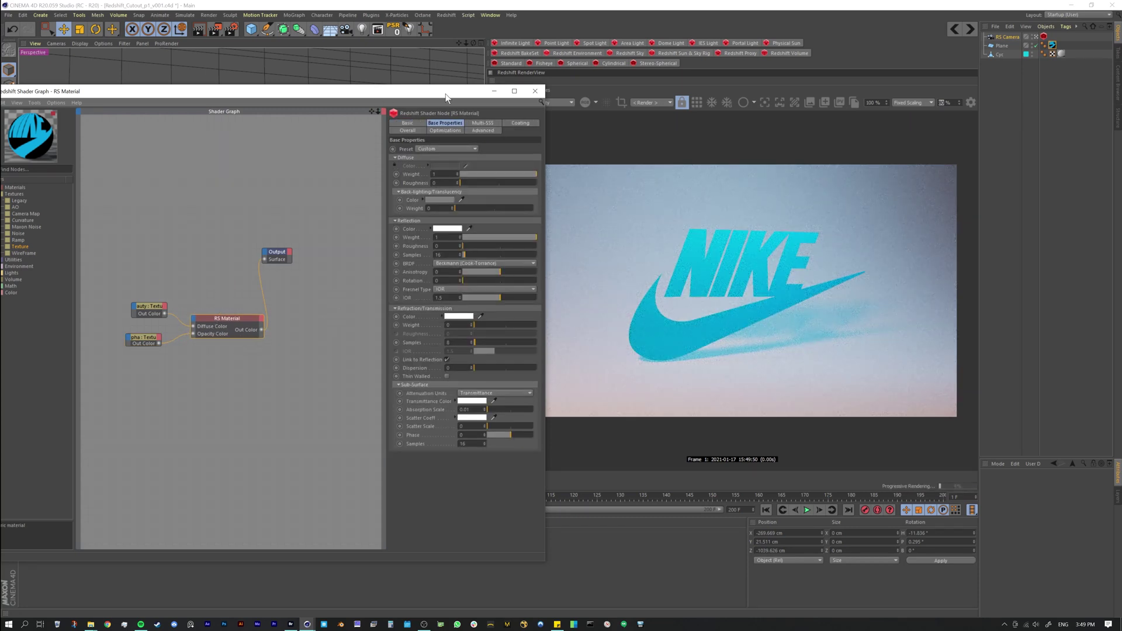
pyautogui.click(494, 91)
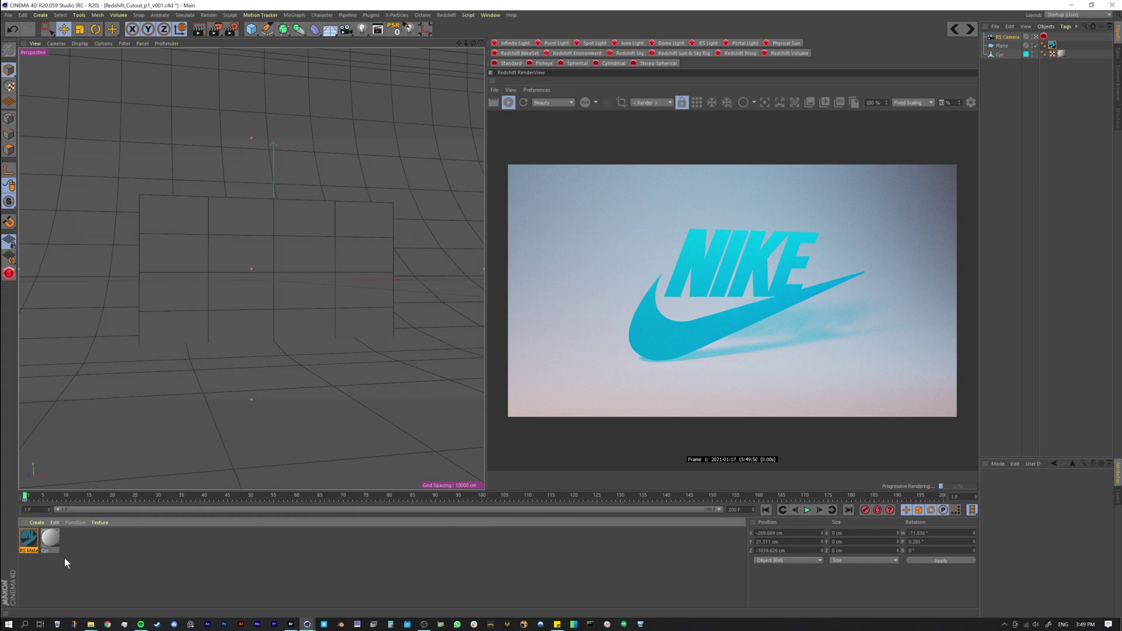
# - Reopen the RS Material's Shader Graph and rearrange the Alpha and Beauty nodes
pyautogui.click(26, 547)
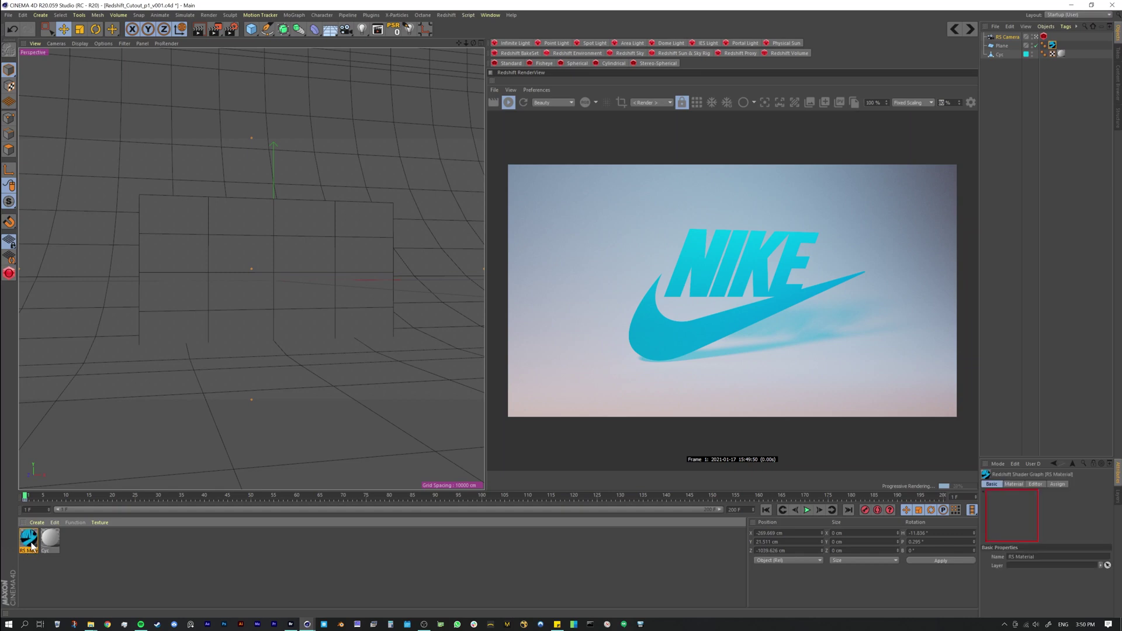
pyautogui.doubleClick(26, 549)
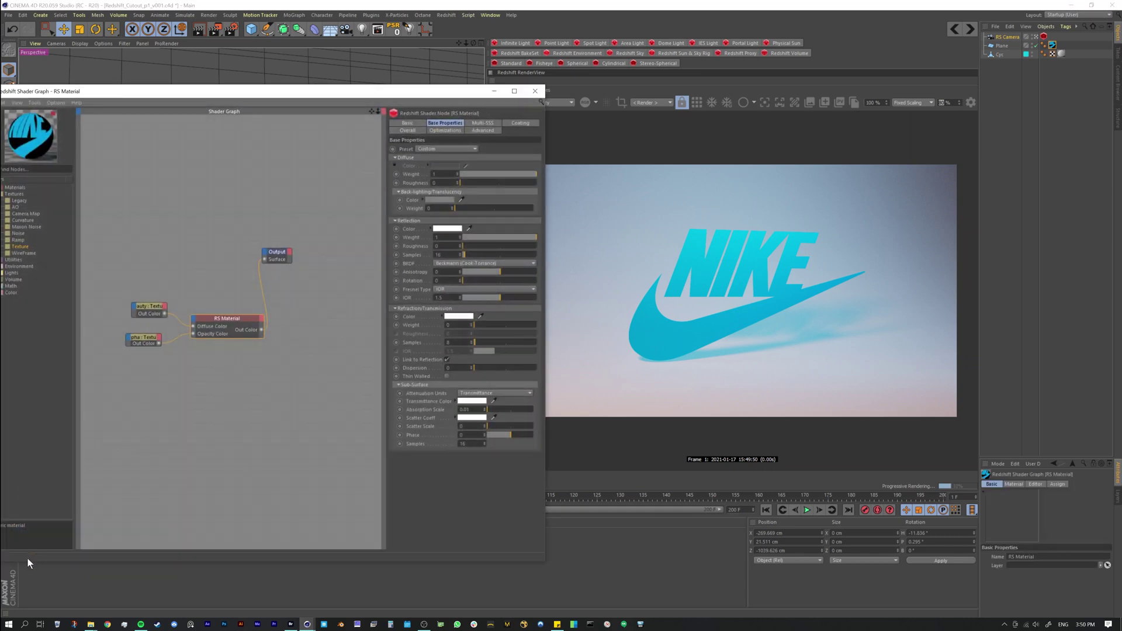
pyautogui.moveTo(148, 350); pyautogui.dragTo(146, 349)
pyautogui.moveTo(133, 307); pyautogui.dragTo(264, 259)
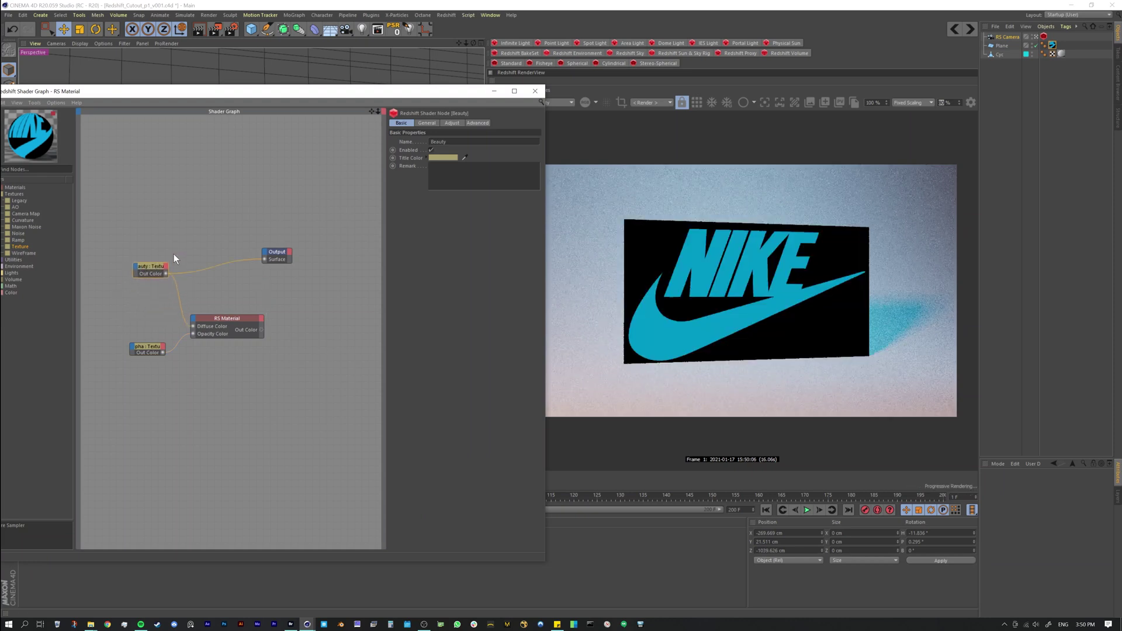
pyautogui.moveTo(154, 267); pyautogui.dragTo(151, 270)
pyautogui.moveTo(135, 93); pyautogui.dragTo(168, 83)
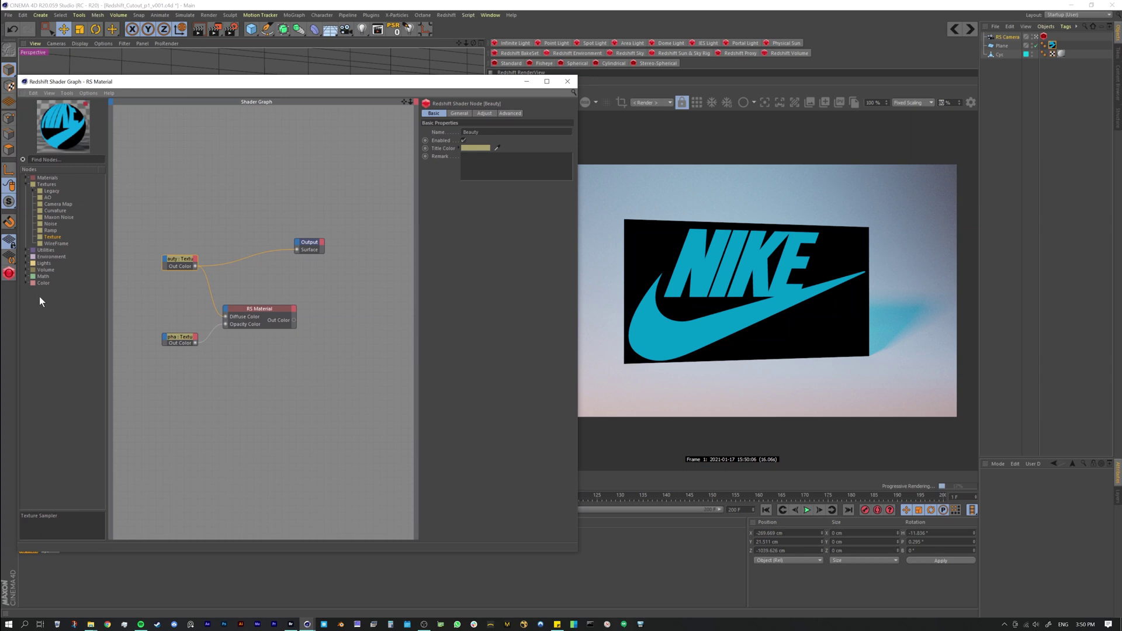
# - Add an RS Color Splitter and feed Beauty's Out Color into its Input
pyautogui.click(26, 282)
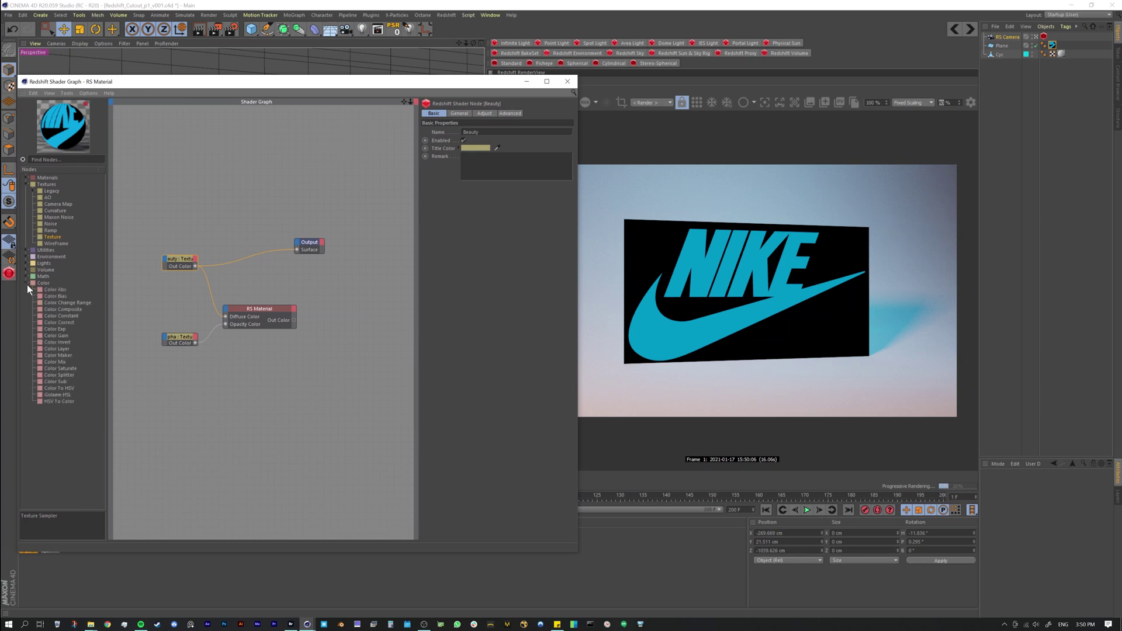
pyautogui.moveTo(52, 374); pyautogui.dragTo(240, 370)
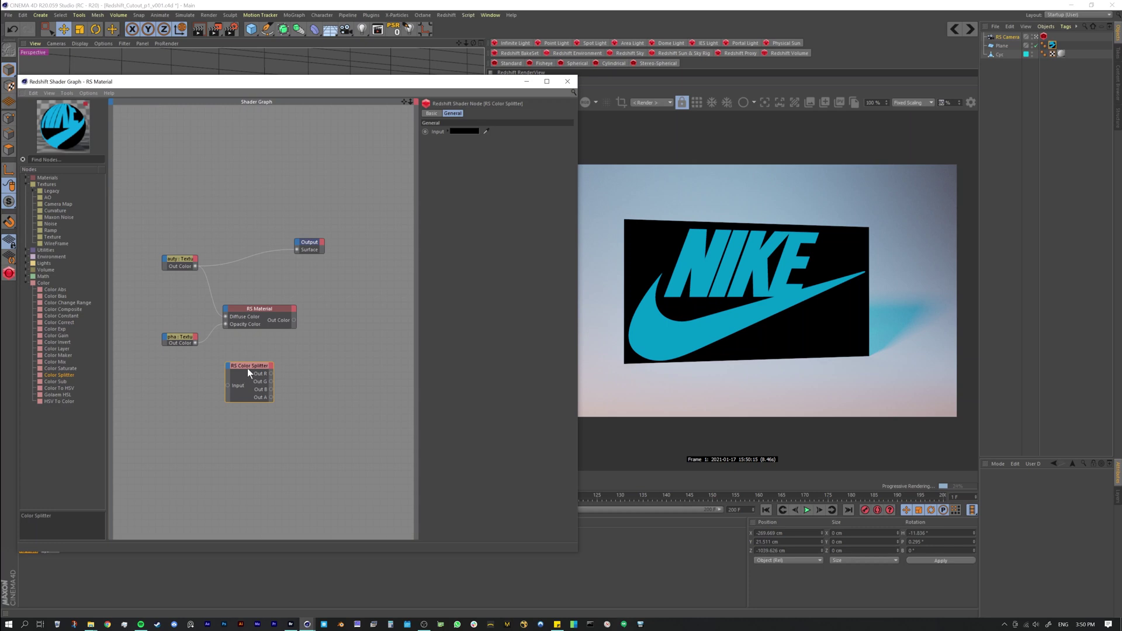
pyautogui.moveTo(247, 369); pyautogui.dragTo(248, 371)
pyautogui.moveTo(250, 369); pyautogui.dragTo(254, 369)
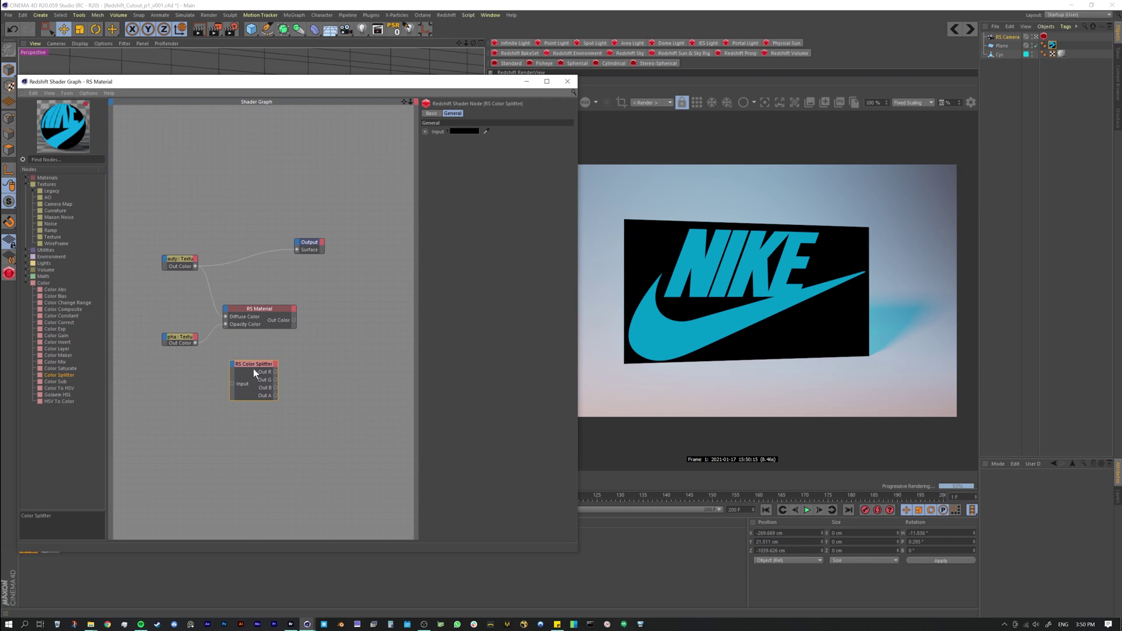
pyautogui.moveTo(171, 259); pyautogui.dragTo(236, 383)
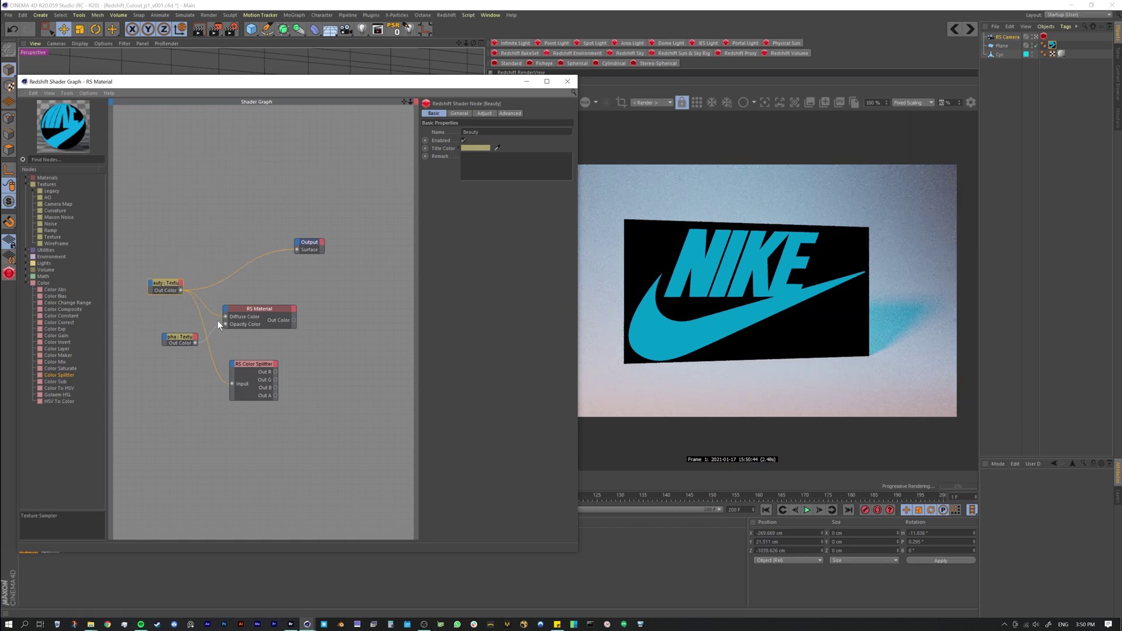
# - Connect the Color Splitter's Out A to the RS Material's Opacity Color
pyautogui.moveTo(163, 283); pyautogui.dragTo(178, 286)
pyautogui.moveTo(236, 366); pyautogui.dragTo(240, 367)
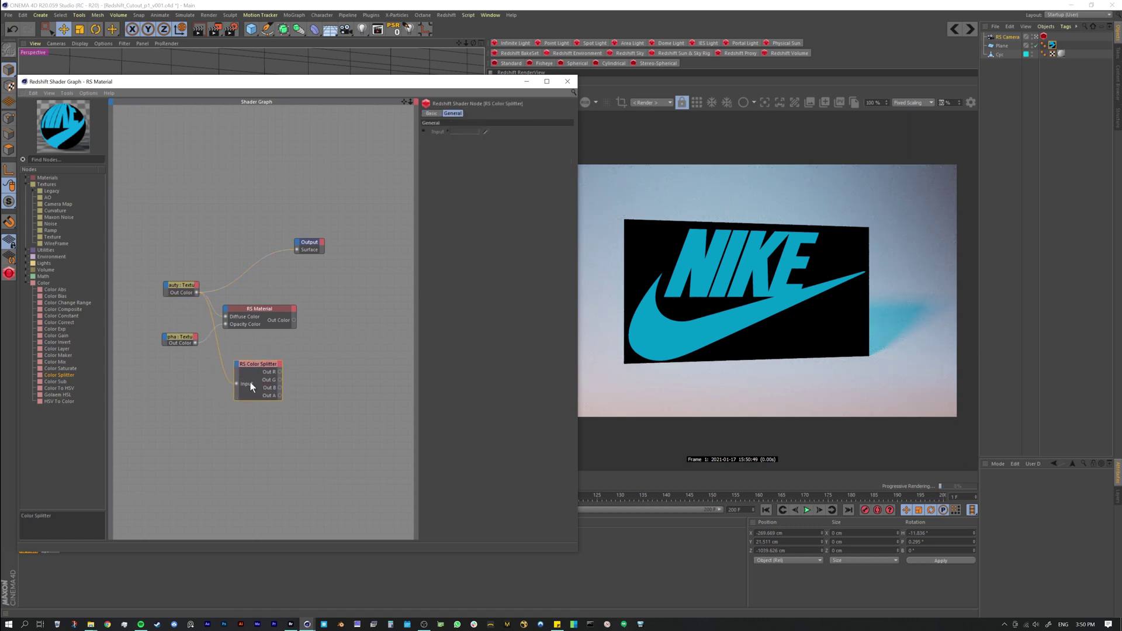
pyautogui.moveTo(253, 366); pyautogui.dragTo(234, 371)
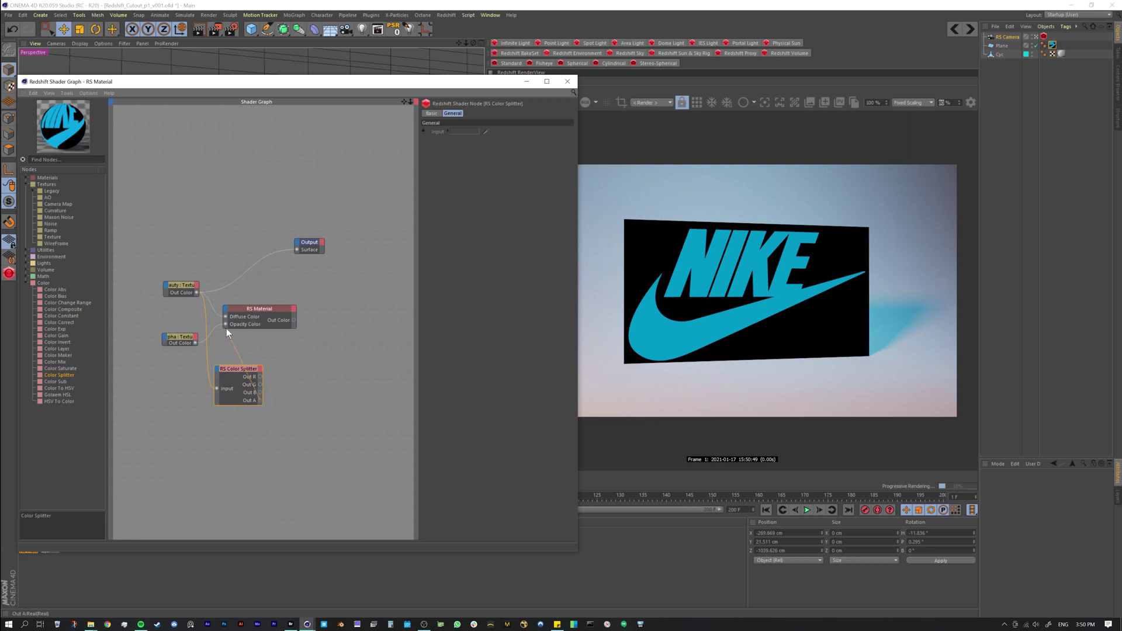
pyautogui.moveTo(223, 324); pyautogui.dragTo(225, 324)
pyautogui.click(245, 310)
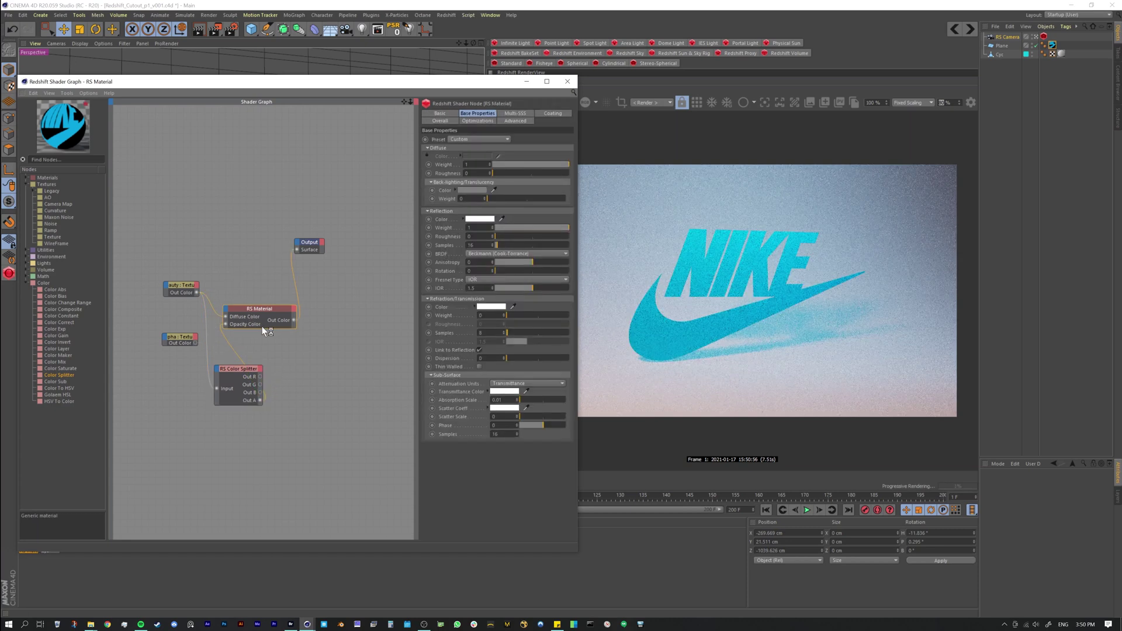
# - Rearrange the Beauty, Alpha, Color Splitter and RS Material nodes in the graph
pyautogui.moveTo(318, 84)
pyautogui.mouseDown()
pyautogui.moveTo(300, 58)
pyautogui.moveTo(322, 75)
pyautogui.mouseUp()
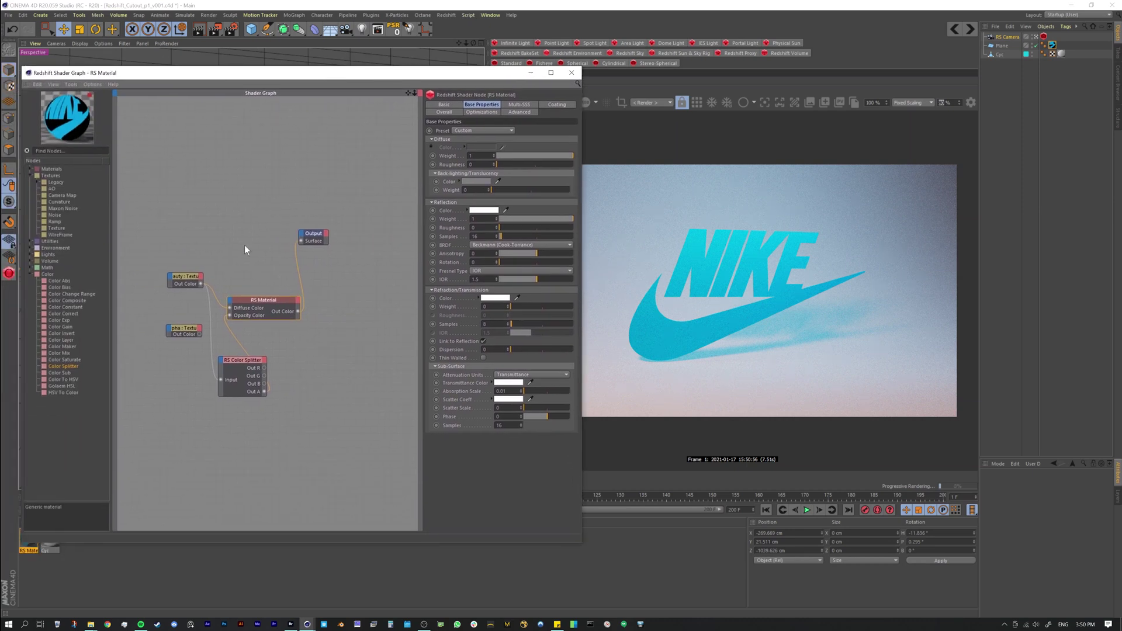
pyautogui.moveTo(175, 280); pyautogui.dragTo(173, 264)
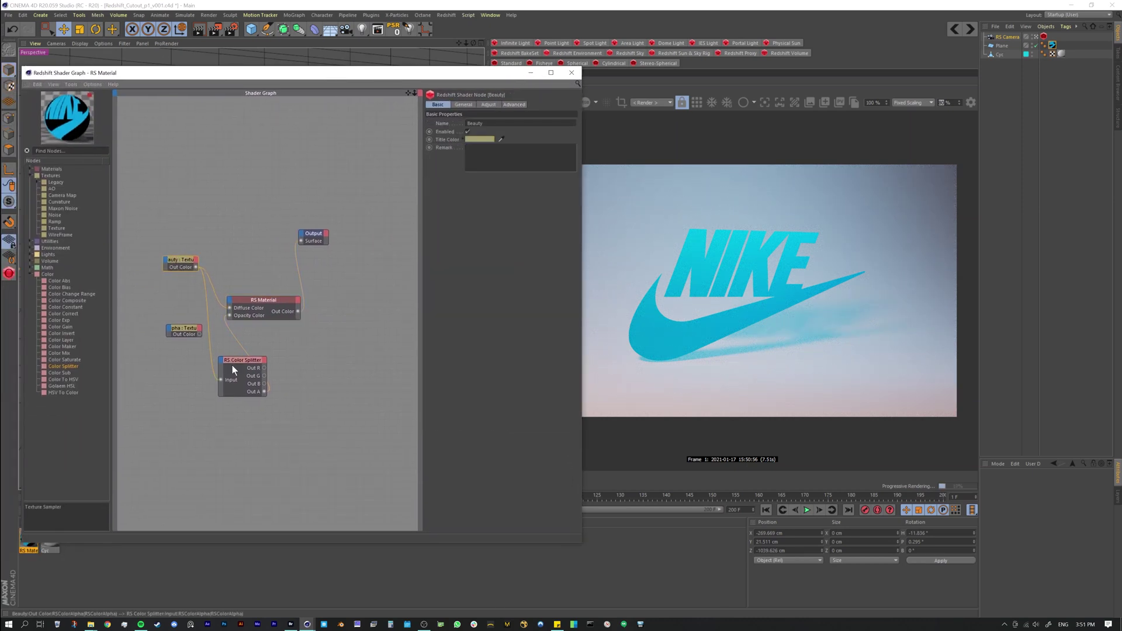
pyautogui.moveTo(239, 359); pyautogui.dragTo(237, 358)
pyautogui.moveTo(189, 331); pyautogui.dragTo(135, 452)
pyautogui.click(223, 361)
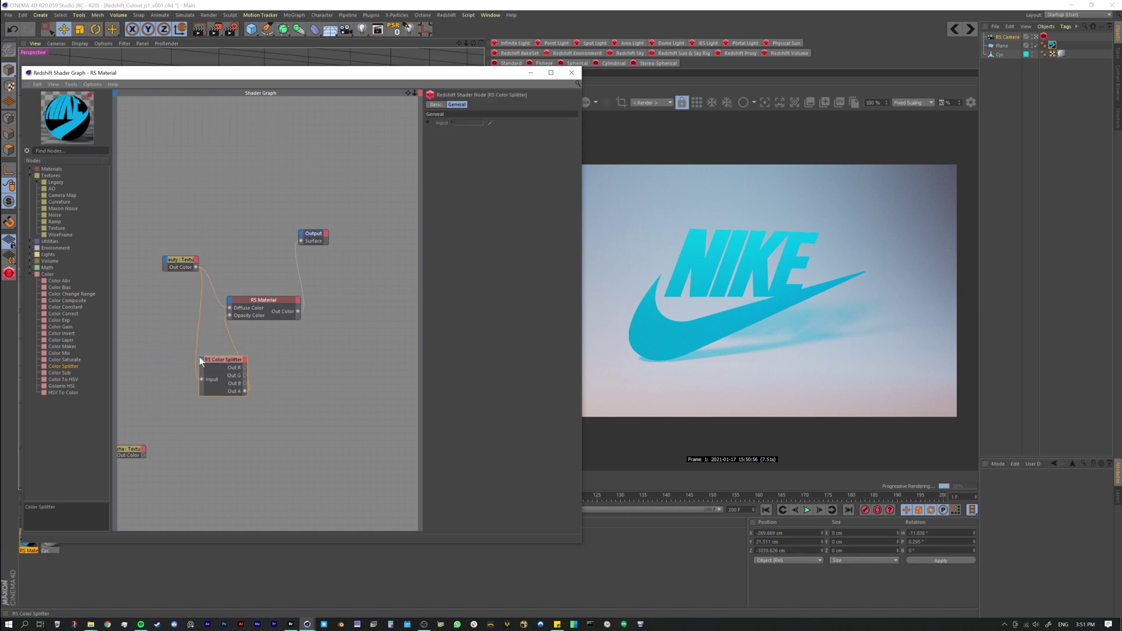
pyautogui.moveTo(216, 359); pyautogui.dragTo(150, 333)
pyautogui.moveTo(260, 301); pyautogui.dragTo(269, 308)
pyautogui.moveTo(175, 262); pyautogui.dragTo(139, 260)
# - Preview the Beauty texture in the render, then reconnect the RS Material to Output Surface
pyautogui.click(168, 271)
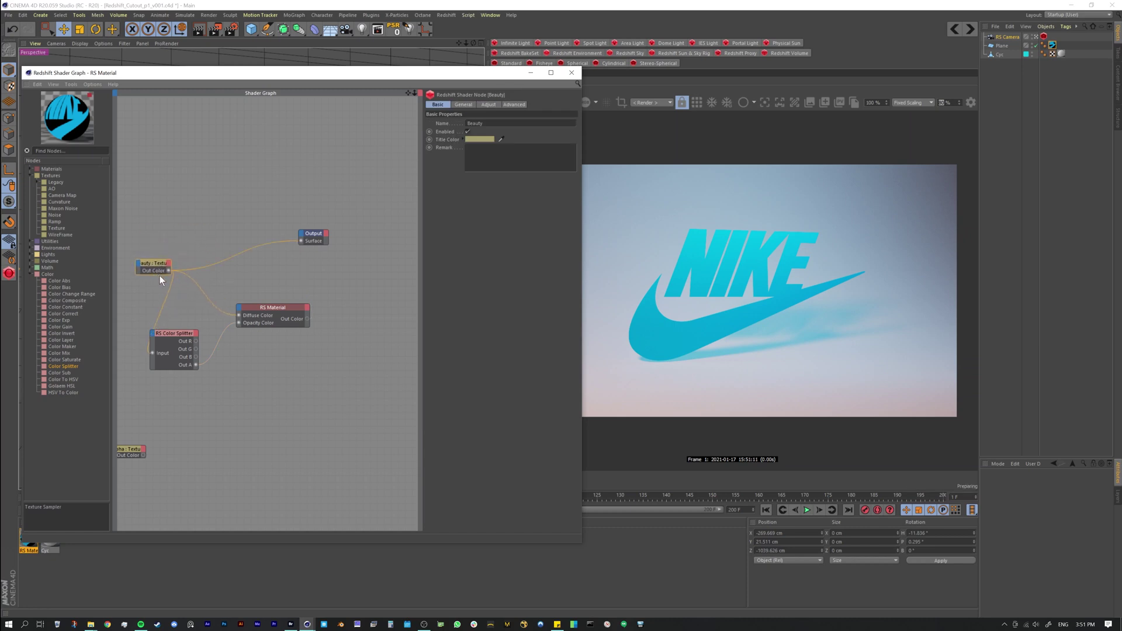
pyautogui.moveTo(167, 336); pyautogui.dragTo(183, 324)
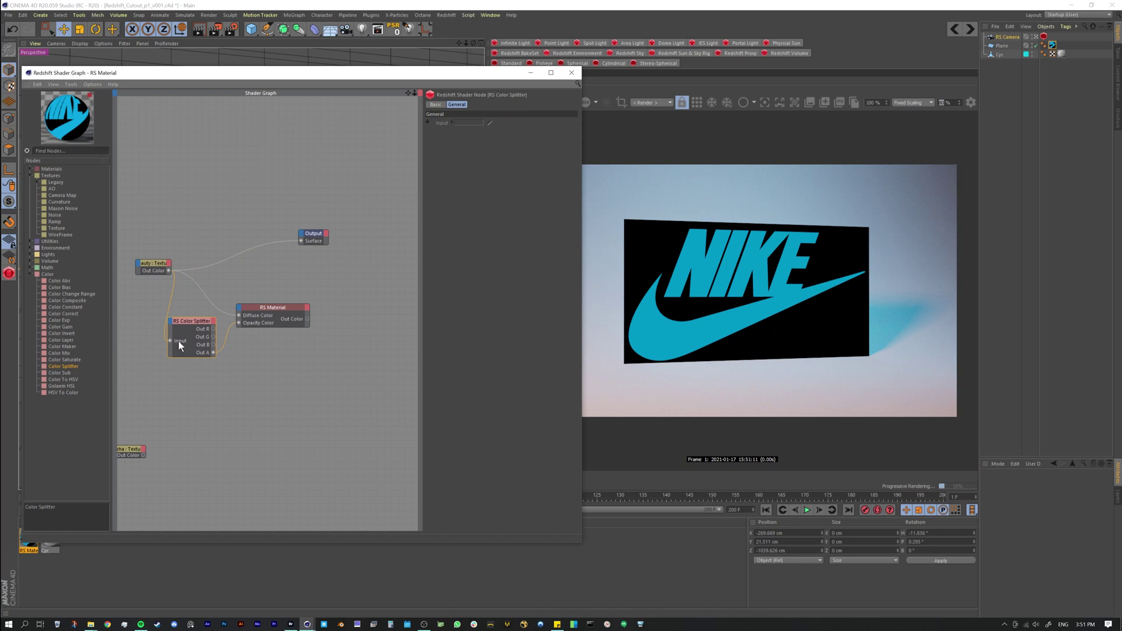
pyautogui.moveTo(157, 267); pyautogui.dragTo(162, 276)
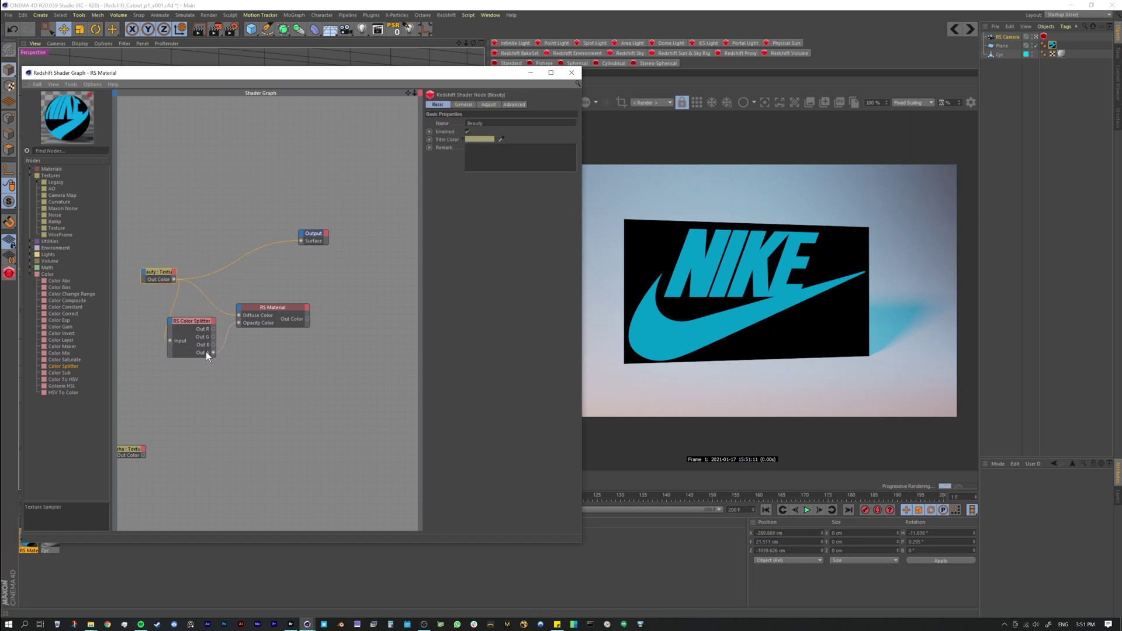
pyautogui.click(261, 312)
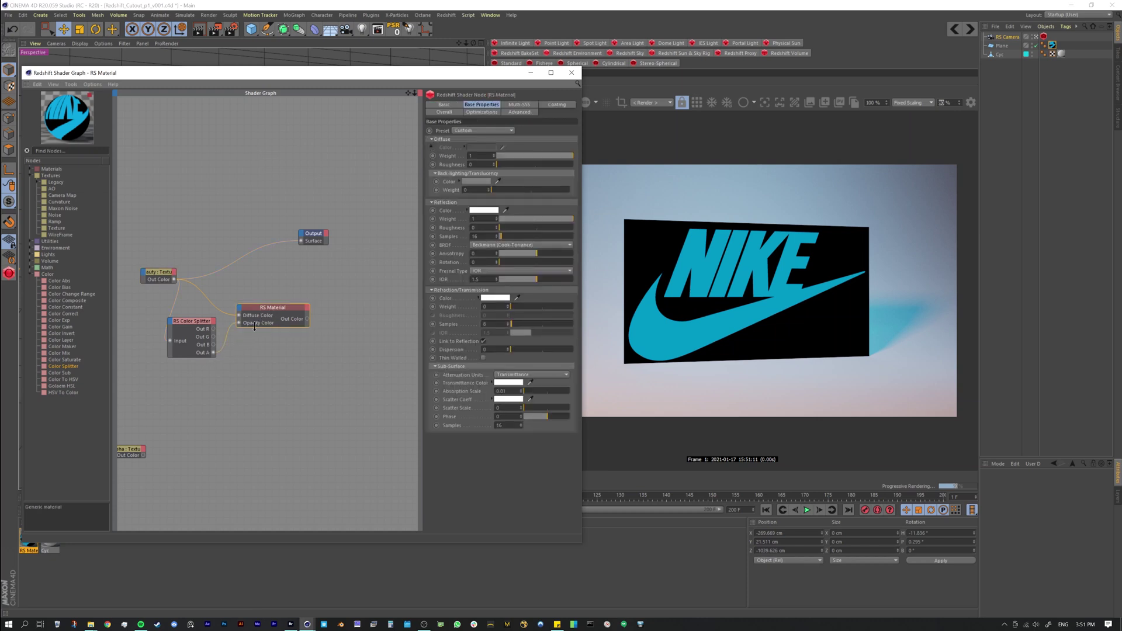
pyautogui.moveTo(307, 319); pyautogui.dragTo(338, 262)
# - Enable Gamma Override with sRGB on the Beauty texture node
pyautogui.moveTo(355, 304); pyautogui.dragTo(353, 309)
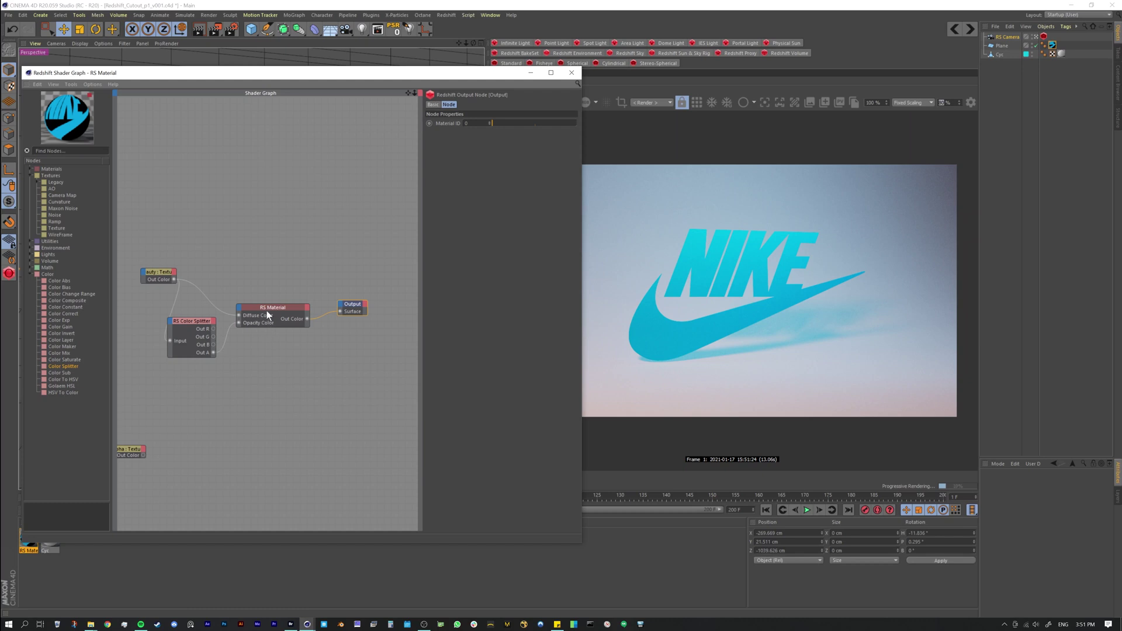
pyautogui.moveTo(266, 314); pyautogui.dragTo(274, 322)
pyautogui.click(157, 275)
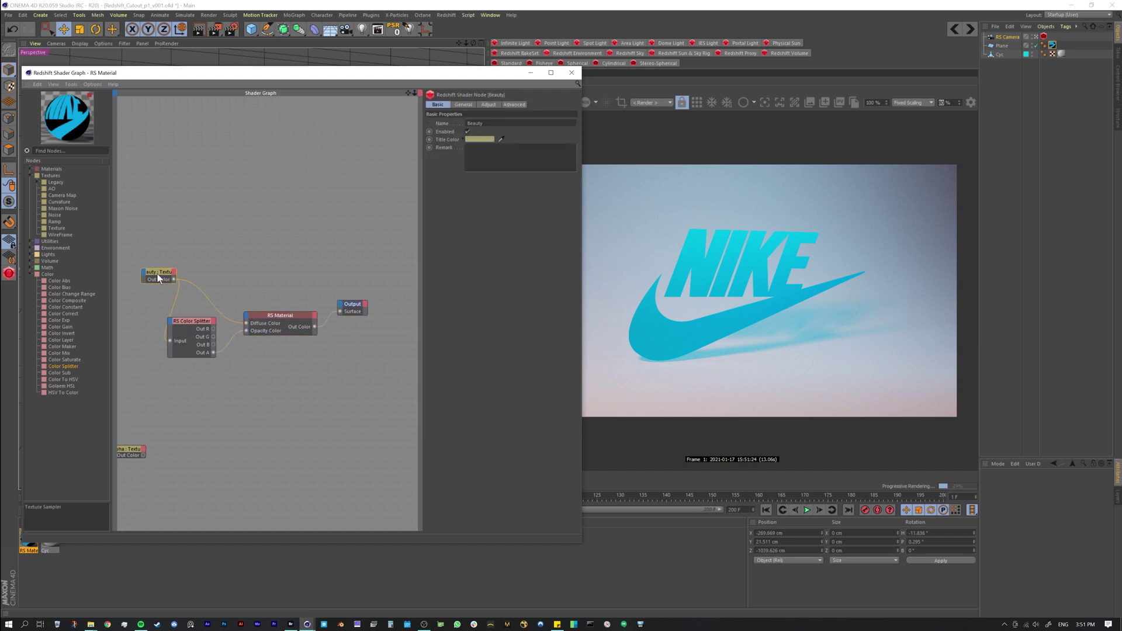
pyautogui.click(462, 105)
pyautogui.click(463, 202)
pyautogui.click(464, 209)
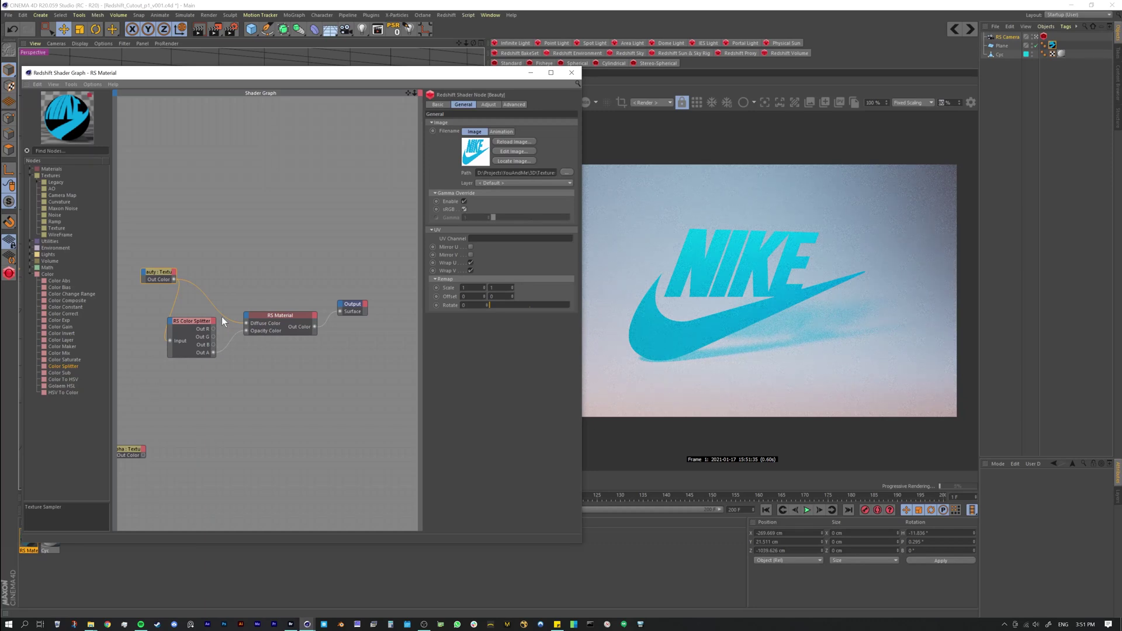
# - Reposition the RS Material, Output and Color Splitter nodes
pyautogui.moveTo(284, 315); pyautogui.dragTo(295, 321)
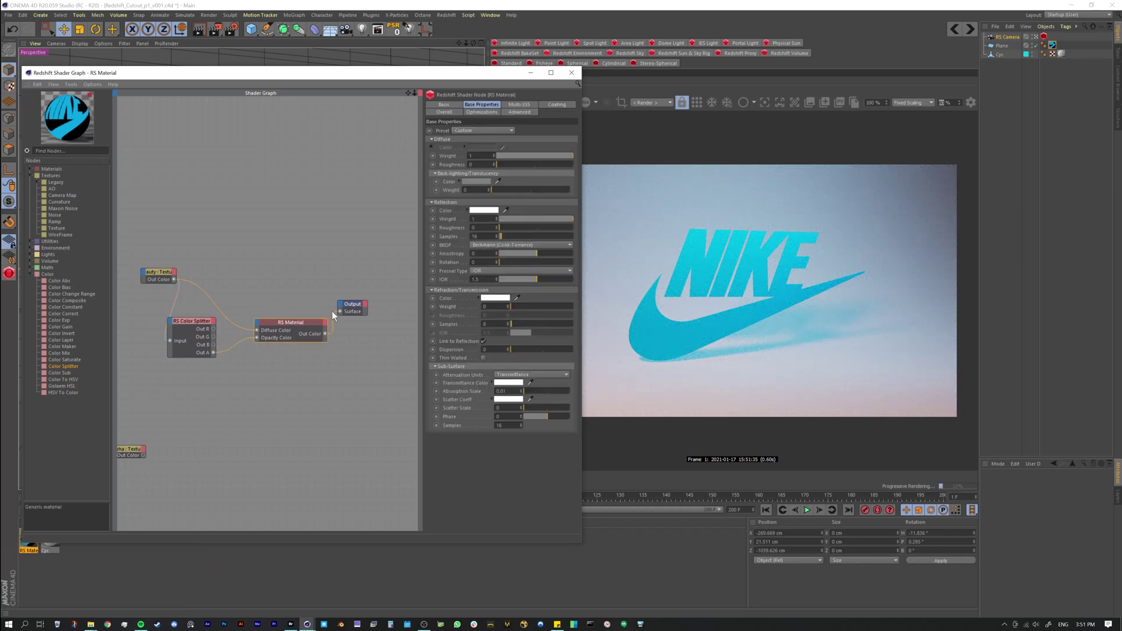
pyautogui.moveTo(355, 301); pyautogui.dragTo(367, 308)
pyautogui.click(187, 328)
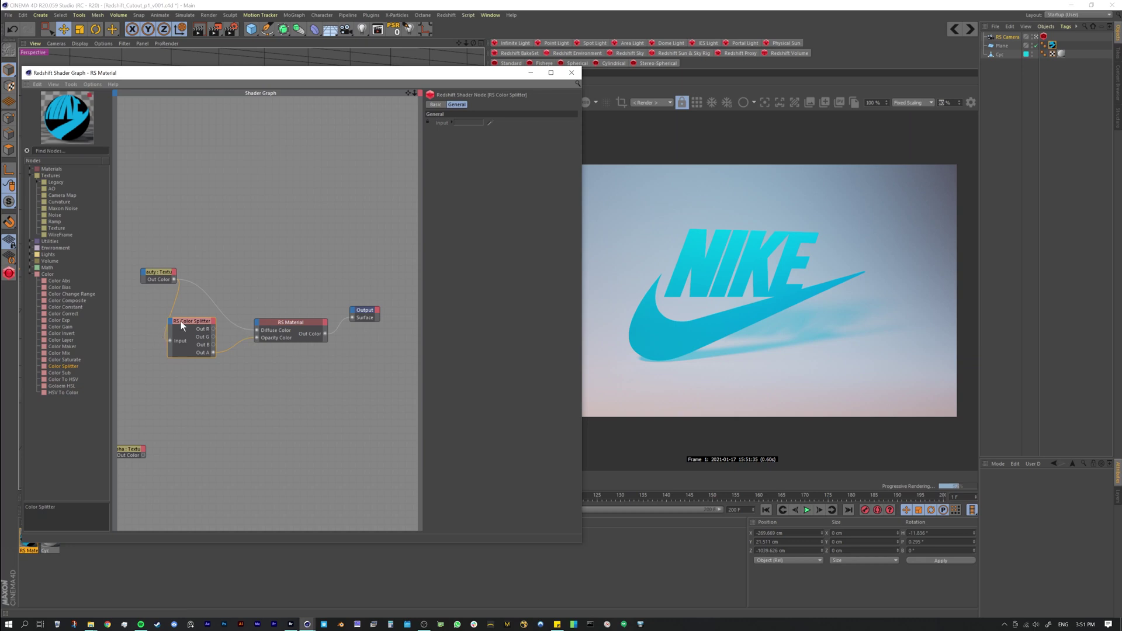
pyautogui.moveTo(189, 320); pyautogui.dragTo(204, 320)
pyautogui.click(156, 280)
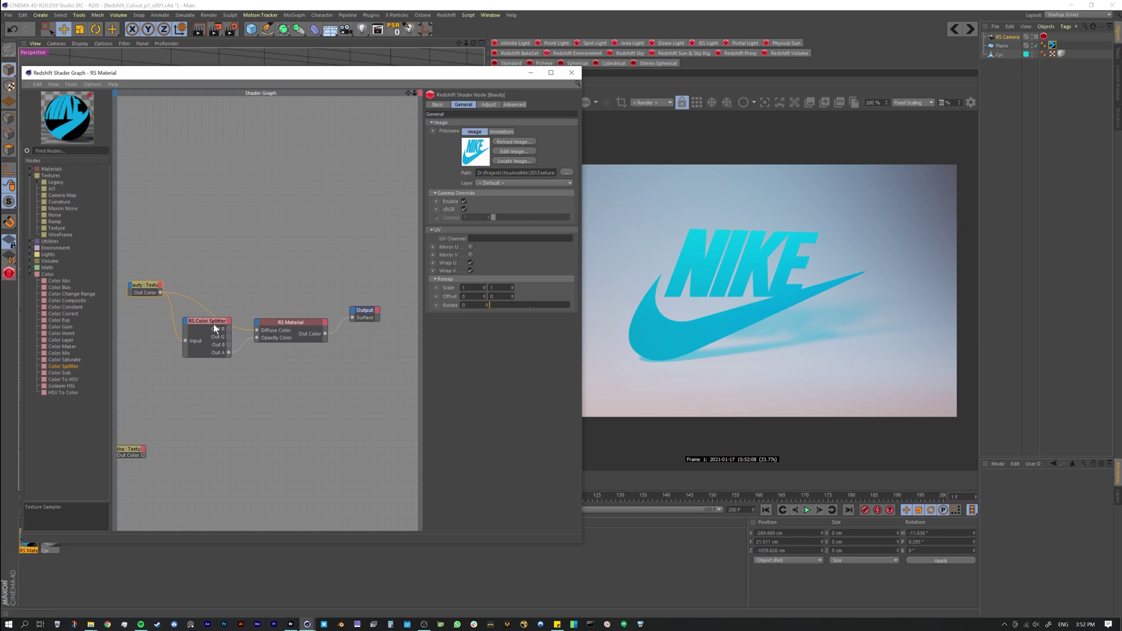
# - Preview the alpha texture alone in the render, then restore the full RS Material
pyautogui.click(282, 316)
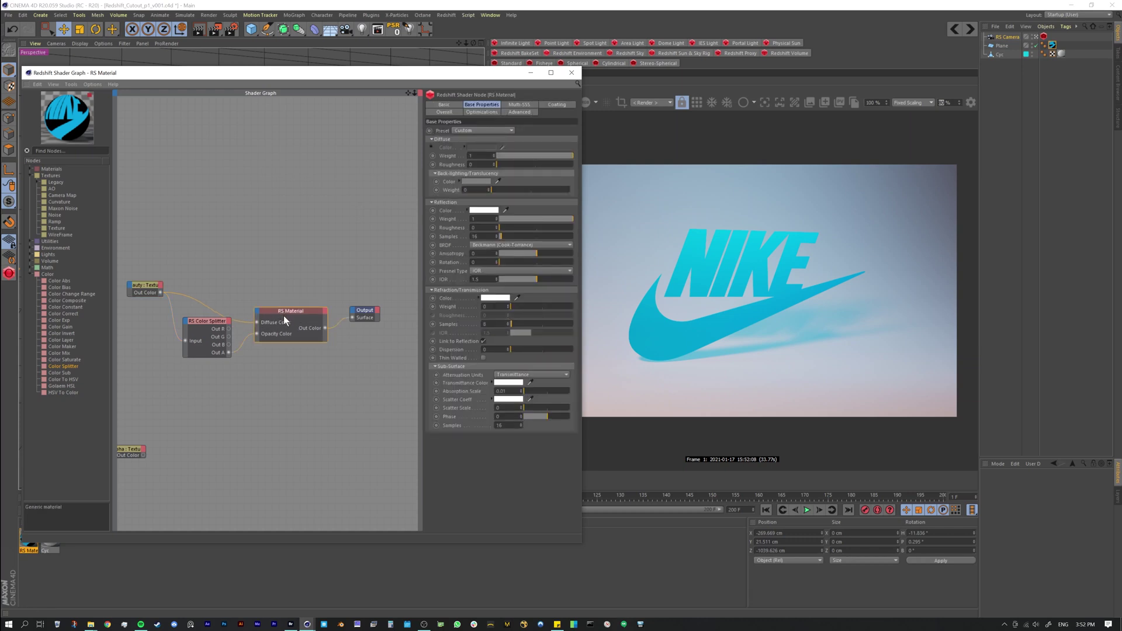
pyautogui.moveTo(285, 312); pyautogui.dragTo(294, 307)
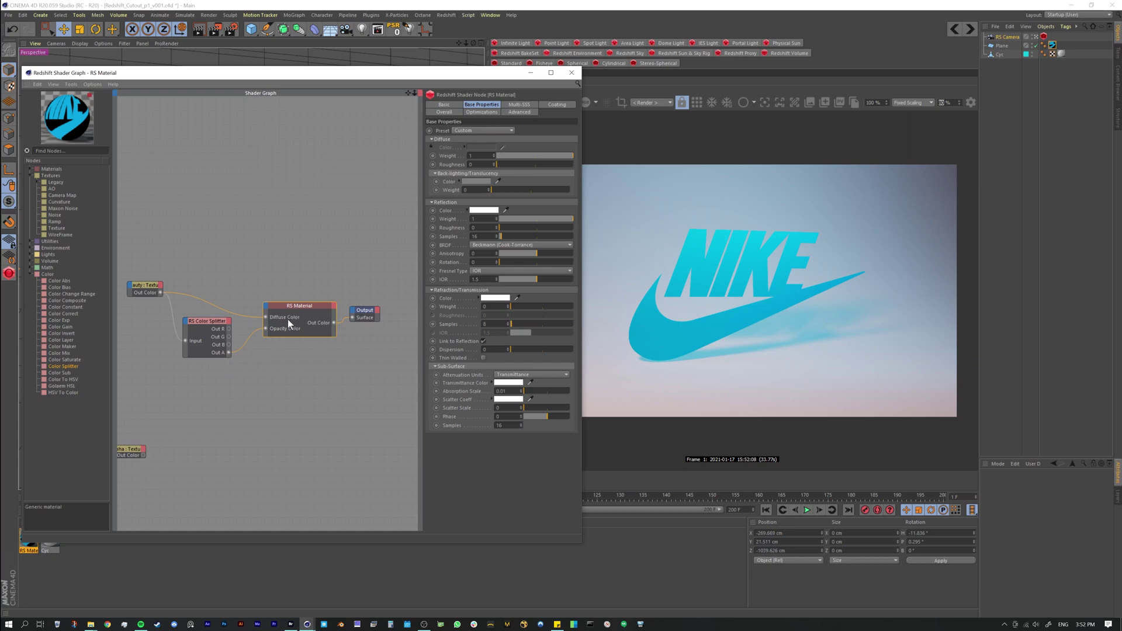
pyautogui.keyDown('ctrl'); pyautogui.keyDown('shift'); pyautogui.click(129, 449); pyautogui.keyUp('shift'); pyautogui.keyUp('ctrl')
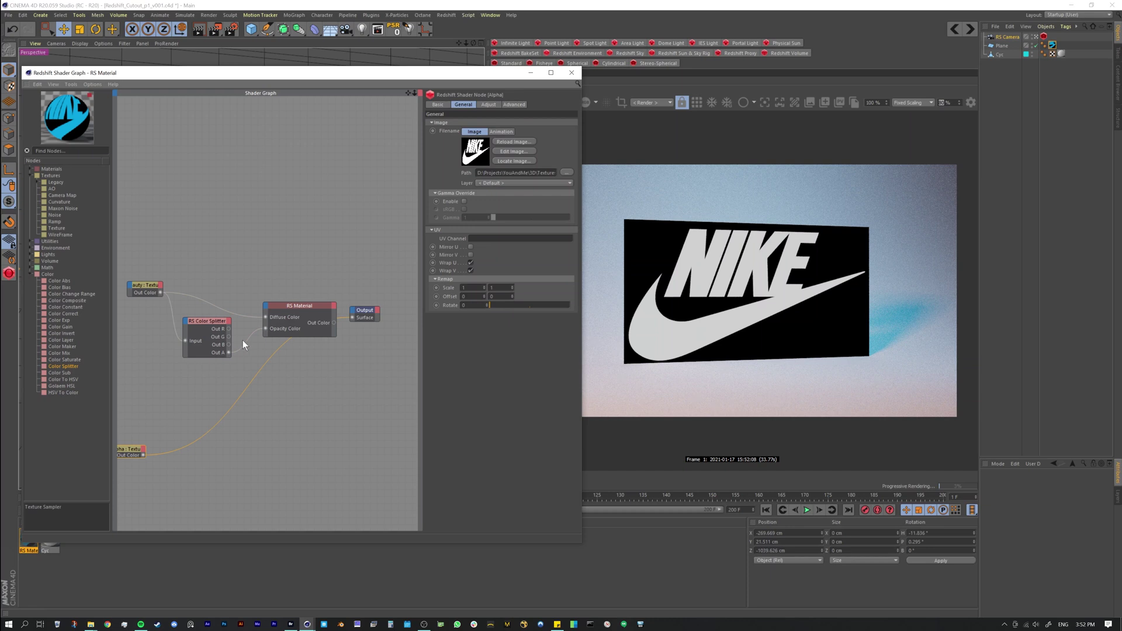
pyautogui.keyDown('ctrl'); pyautogui.keyDown('shift'); pyautogui.click(299, 307); pyautogui.keyUp('shift'); pyautogui.keyUp('ctrl')
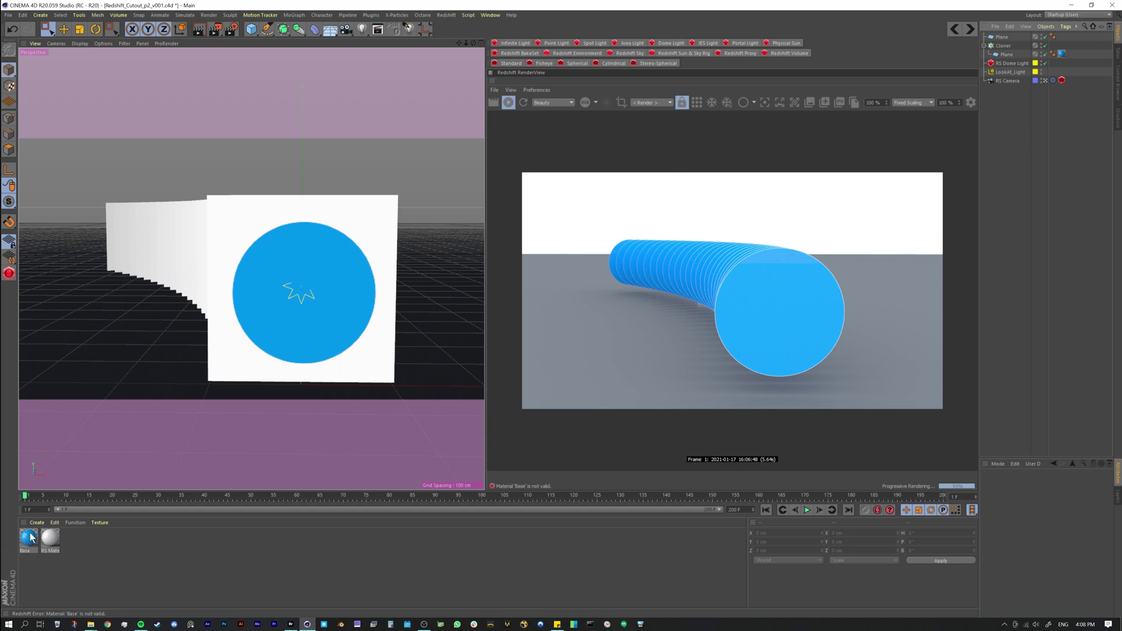
pyautogui.click(231, 29)
pyautogui.moveTo(413, 30); pyautogui.dragTo(614, 135)
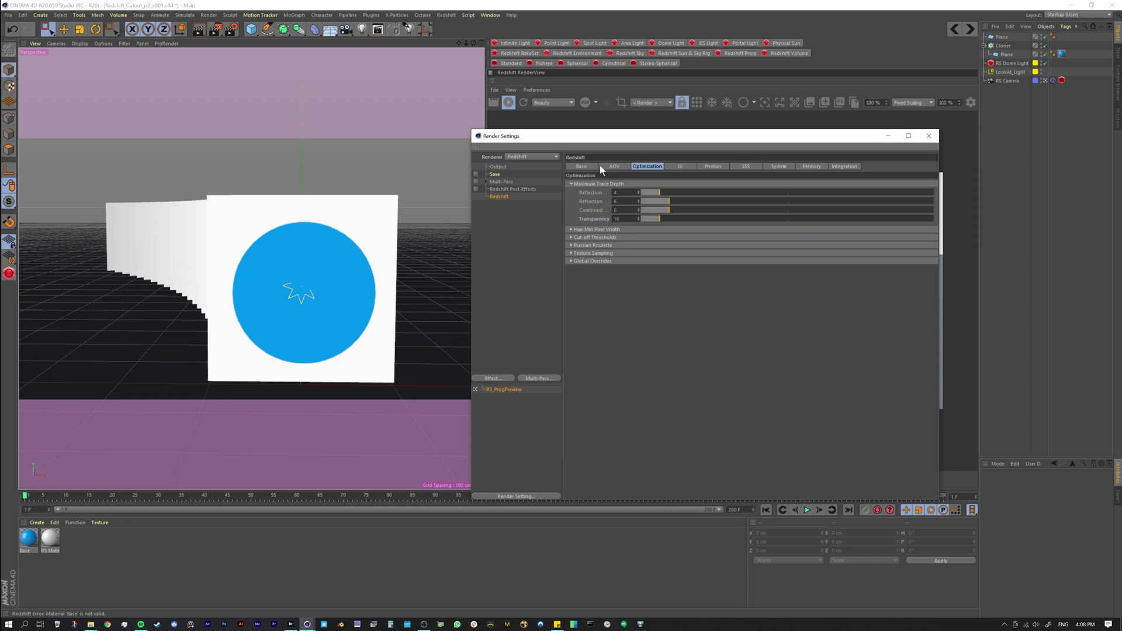
pyautogui.moveTo(656, 142); pyautogui.dragTo(642, 158)
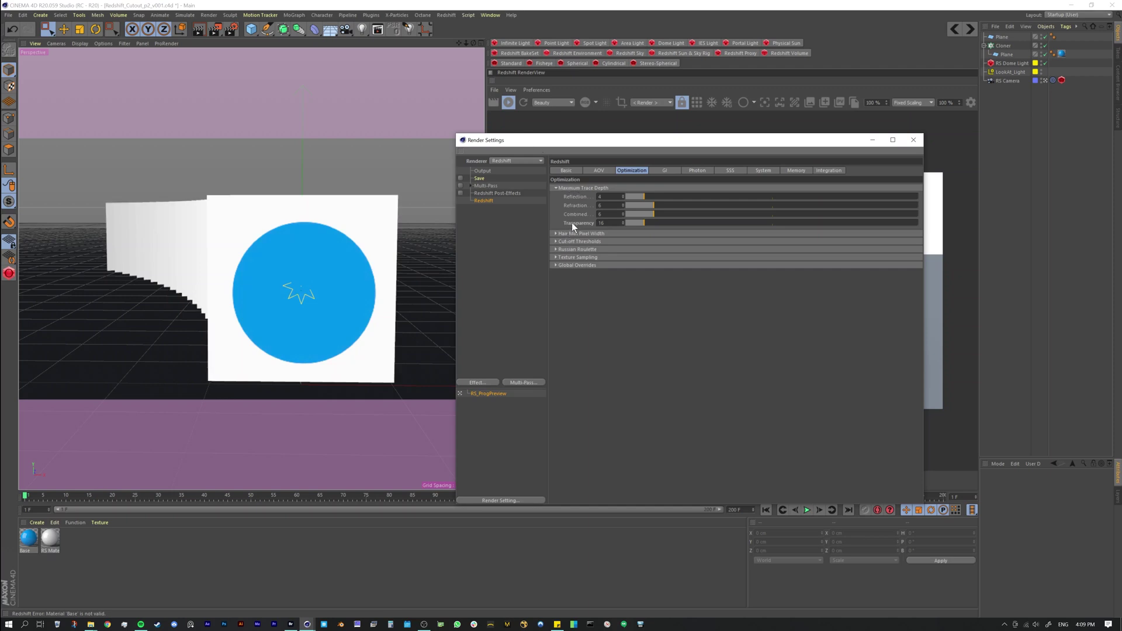
pyautogui.moveTo(641, 150); pyautogui.dragTo(604, 156)
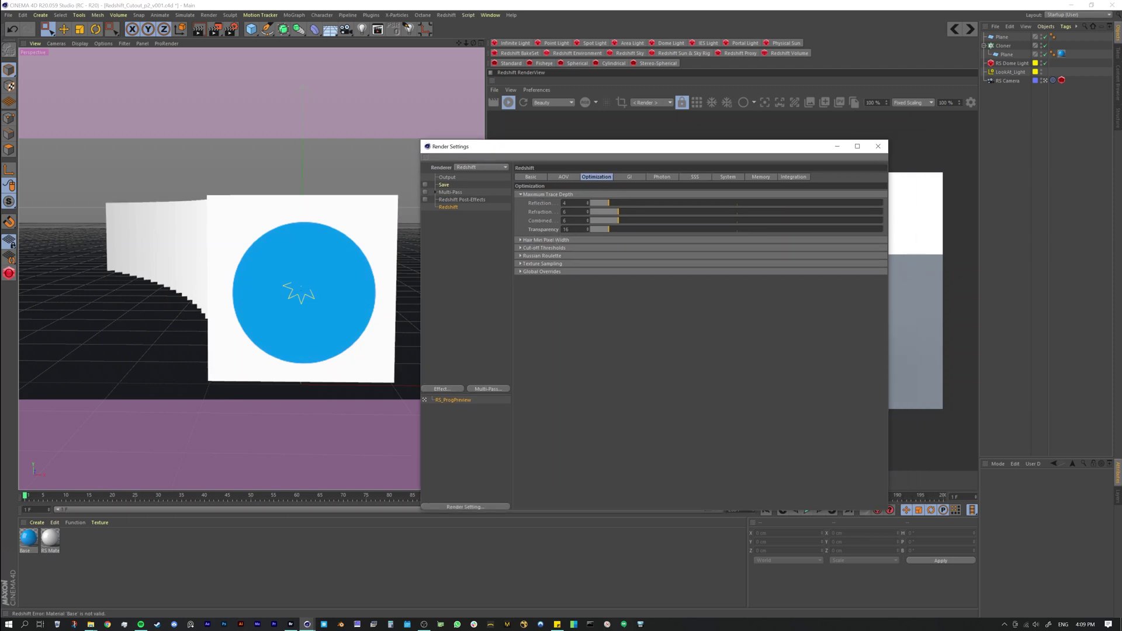
pyautogui.click(878, 146)
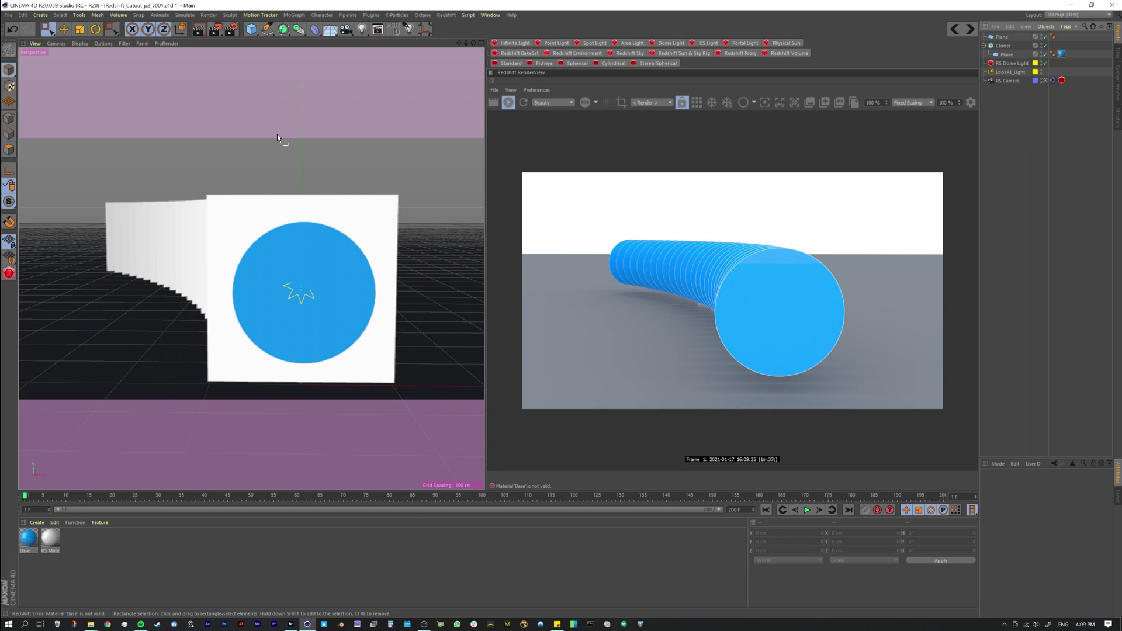
# - Reopen Render Settings, select the Transparency trace depth value, then close the window
pyautogui.click(230, 30)
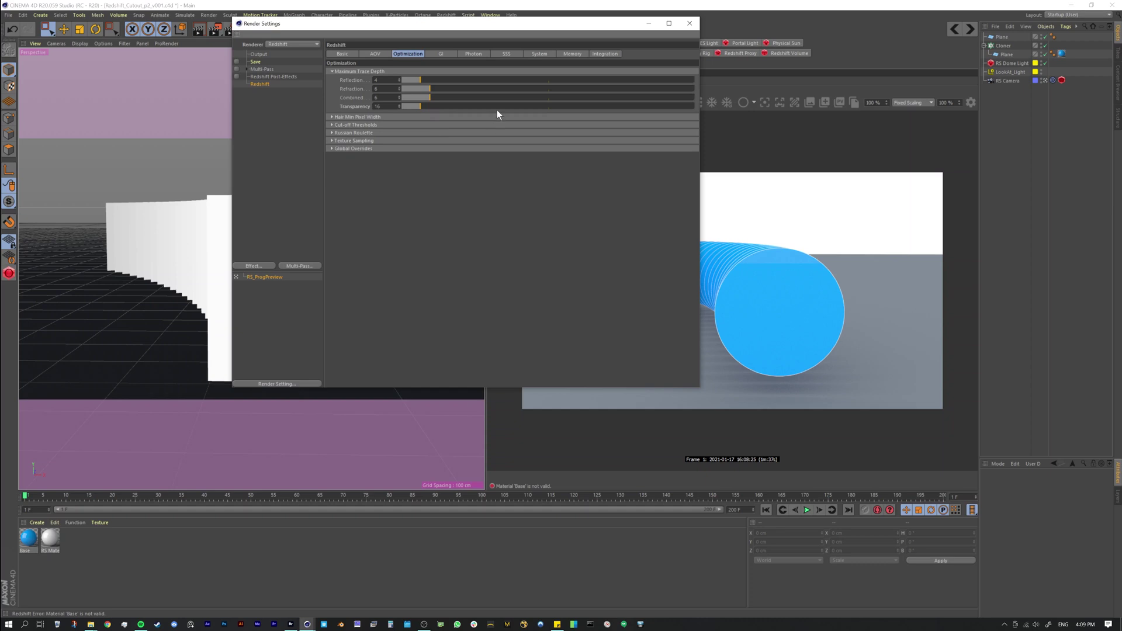
pyautogui.doubleClick(377, 107)
pyautogui.click(690, 23)
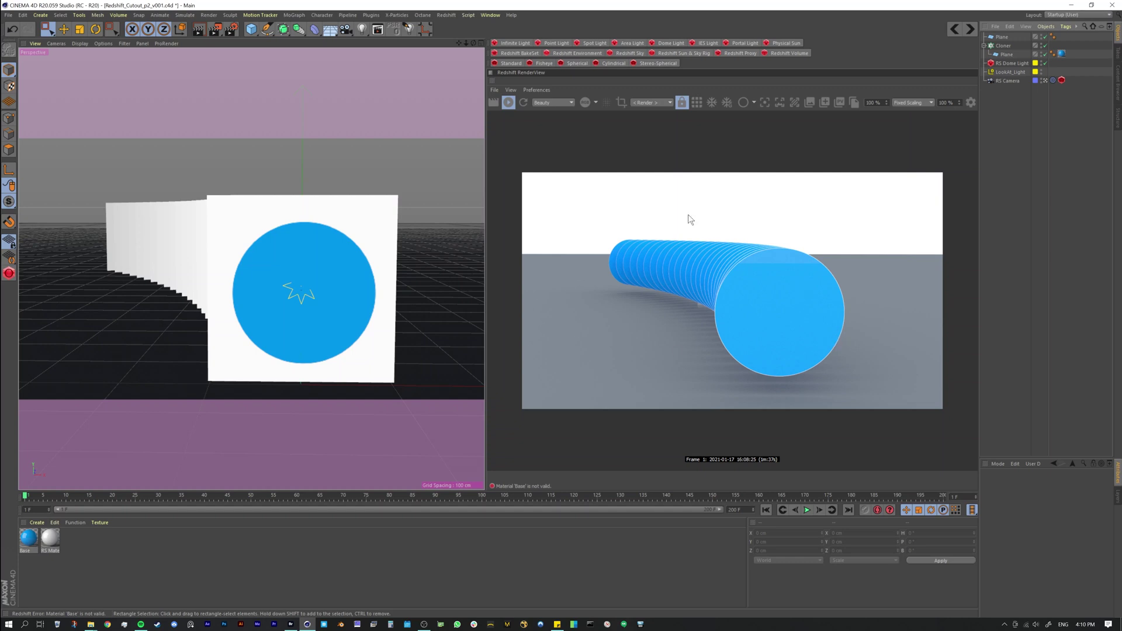
# - Select and deselect the Cloner, then orbit the view to face the front cutout disc head-on
pyautogui.click(1004, 45)
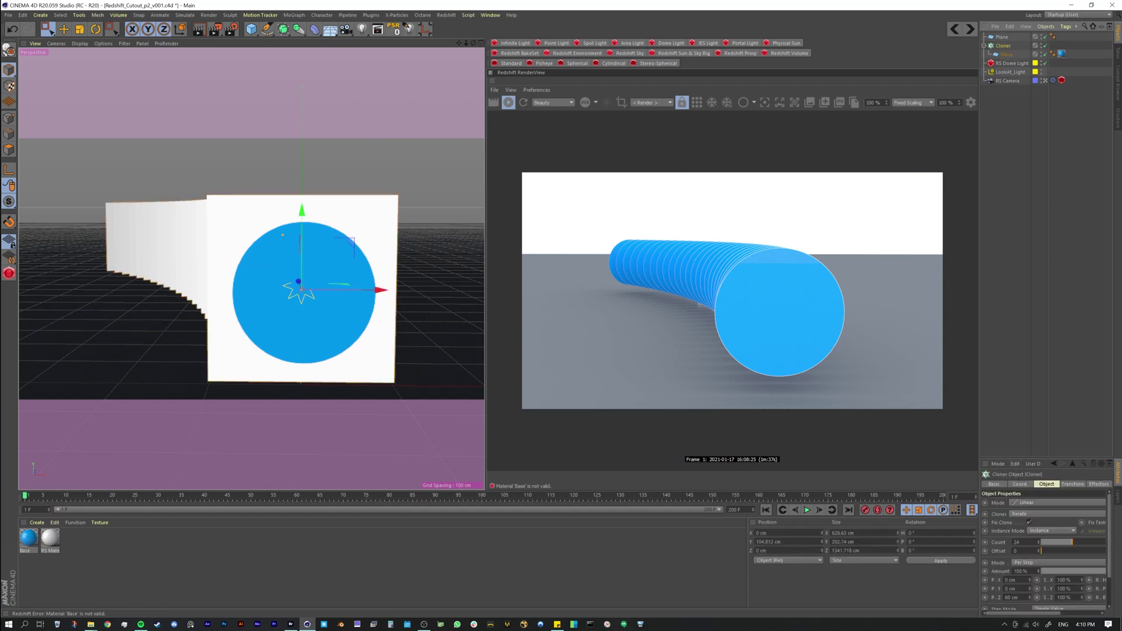
pyautogui.click(103, 556)
pyautogui.moveTo(195, 224)
pyautogui.keyDown('alt'); pyautogui.mouseDown()
pyautogui.moveTo(201, 238)
pyautogui.moveTo(190, 236)
pyautogui.mouseUp(); pyautogui.keyUp('alt')
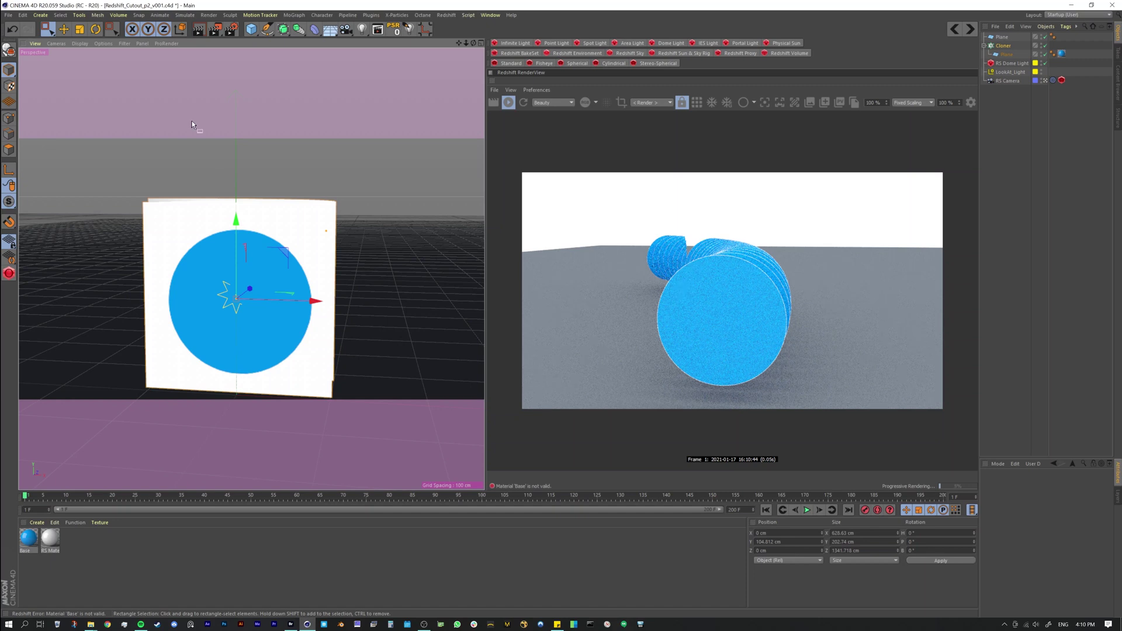
# - Open Render Settings and move the window off the render view
pyautogui.click(231, 30)
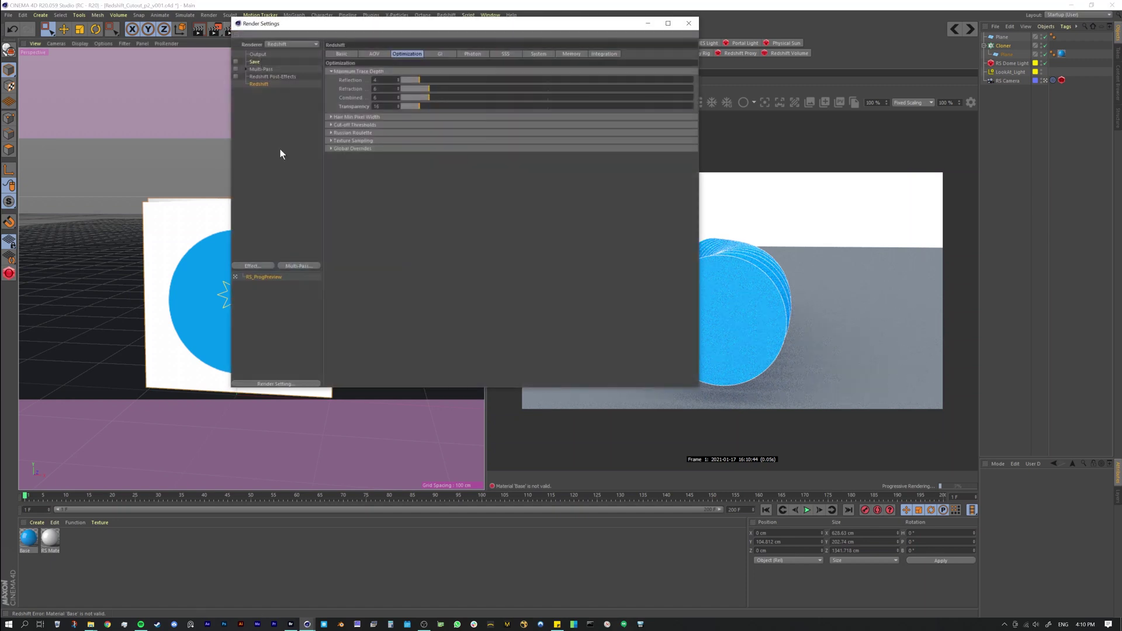
pyautogui.moveTo(391, 26); pyautogui.dragTo(345, 42)
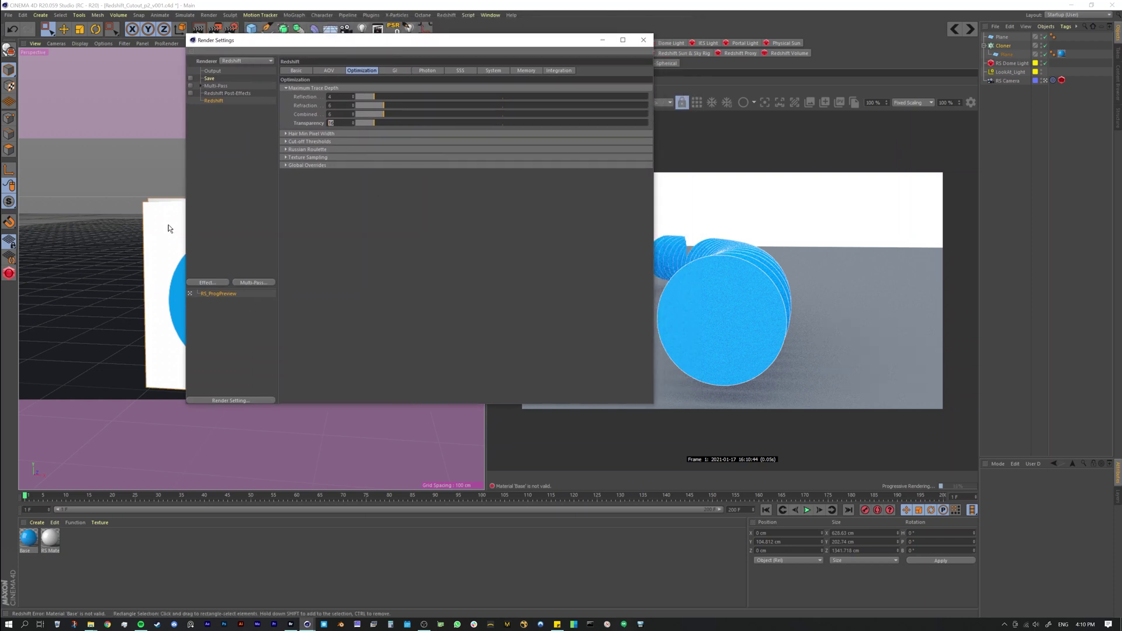
pyautogui.moveTo(380, 39); pyautogui.dragTo(234, 164)
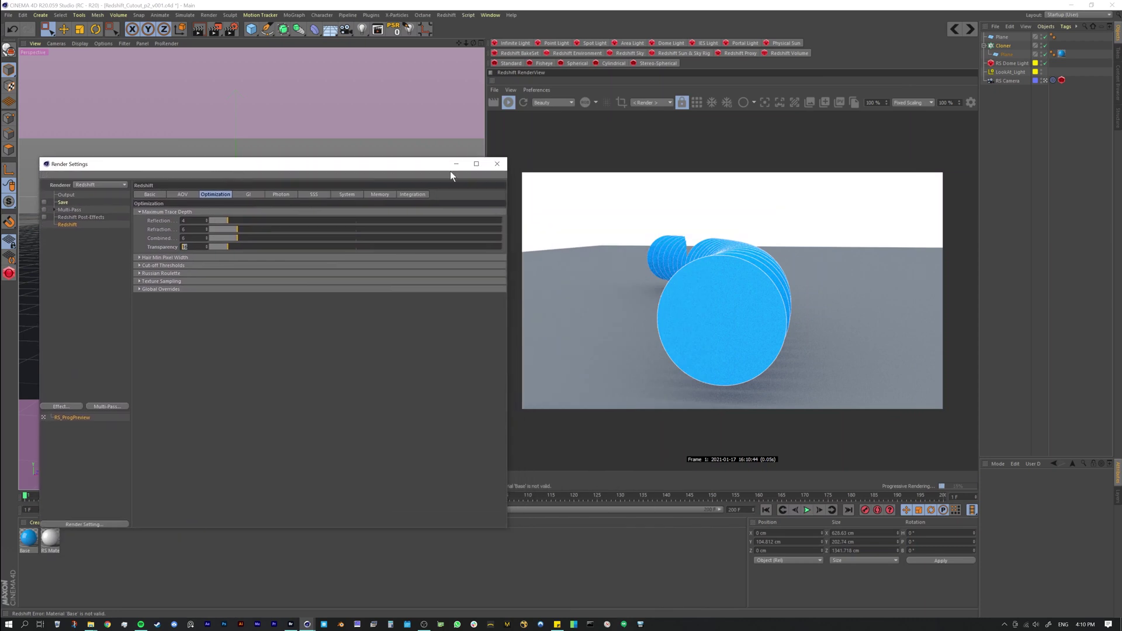
# - Reopen Render Settings, confirm the Transparency trace depth of 16, and close it
pyautogui.click(500, 168)
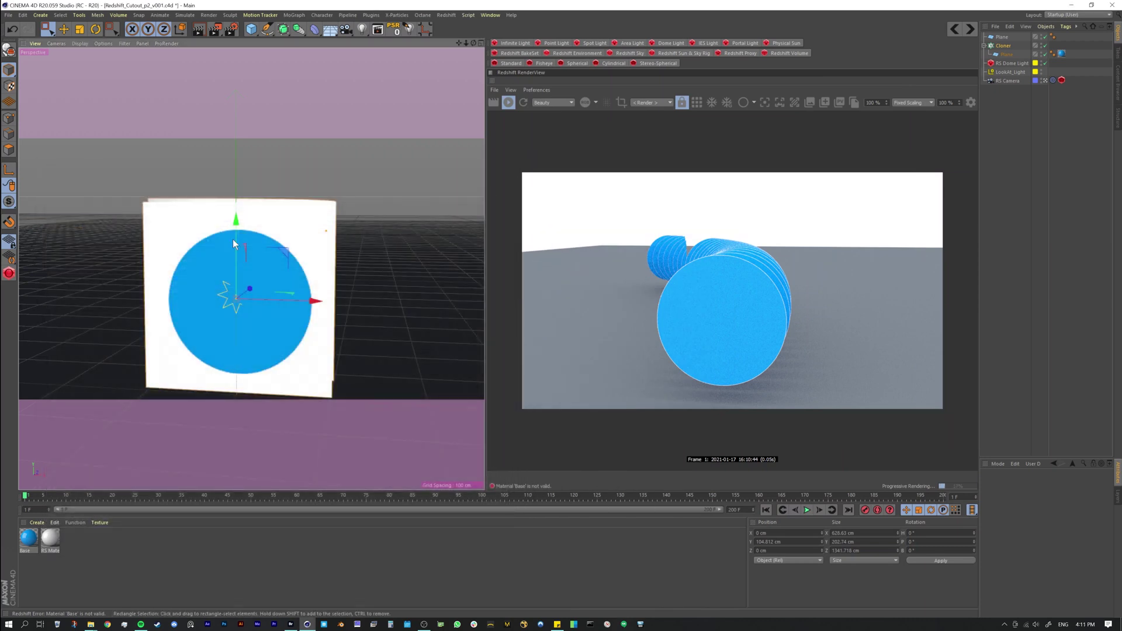
pyautogui.click(232, 29)
pyautogui.press('Return')
pyautogui.click(689, 25)
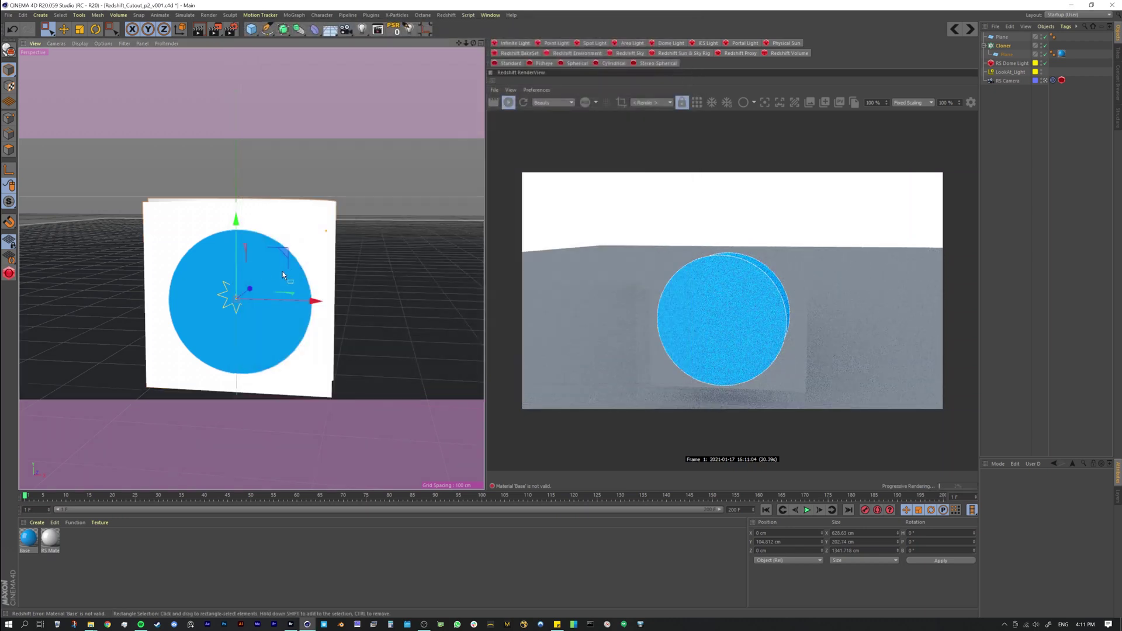
# - Orbit to see the whole row of planes, switch the viewport to Lines shading, and reopen Render Settings
pyautogui.keyDown('alt'); pyautogui.moveTo(286, 261); pyautogui.dragTo(304, 241); pyautogui.keyUp('alt')
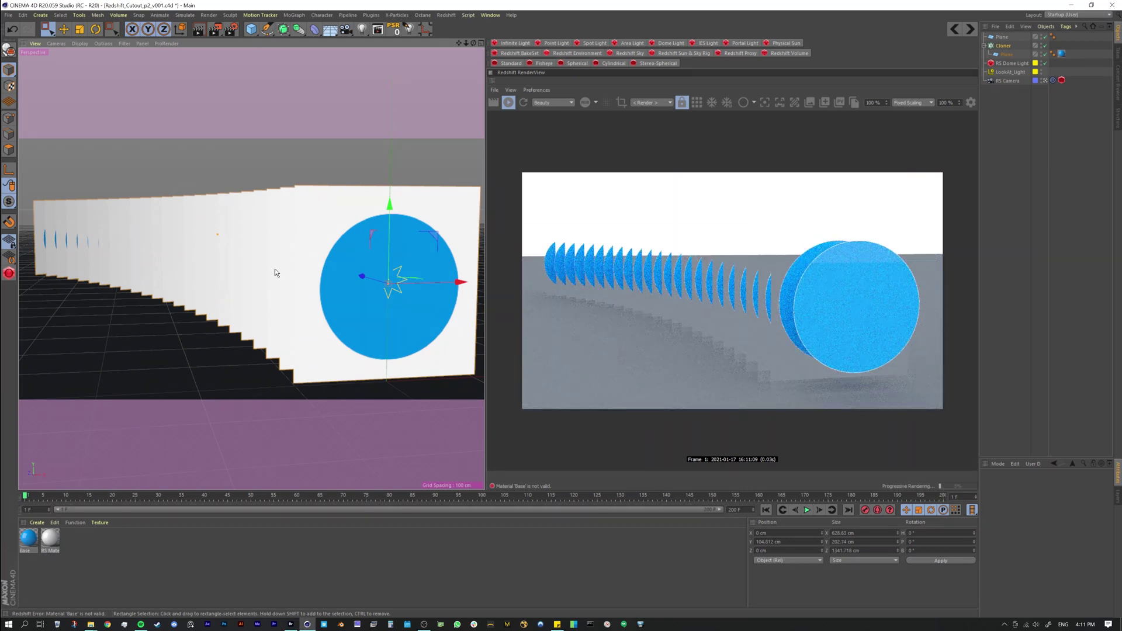
pyautogui.click(80, 43)
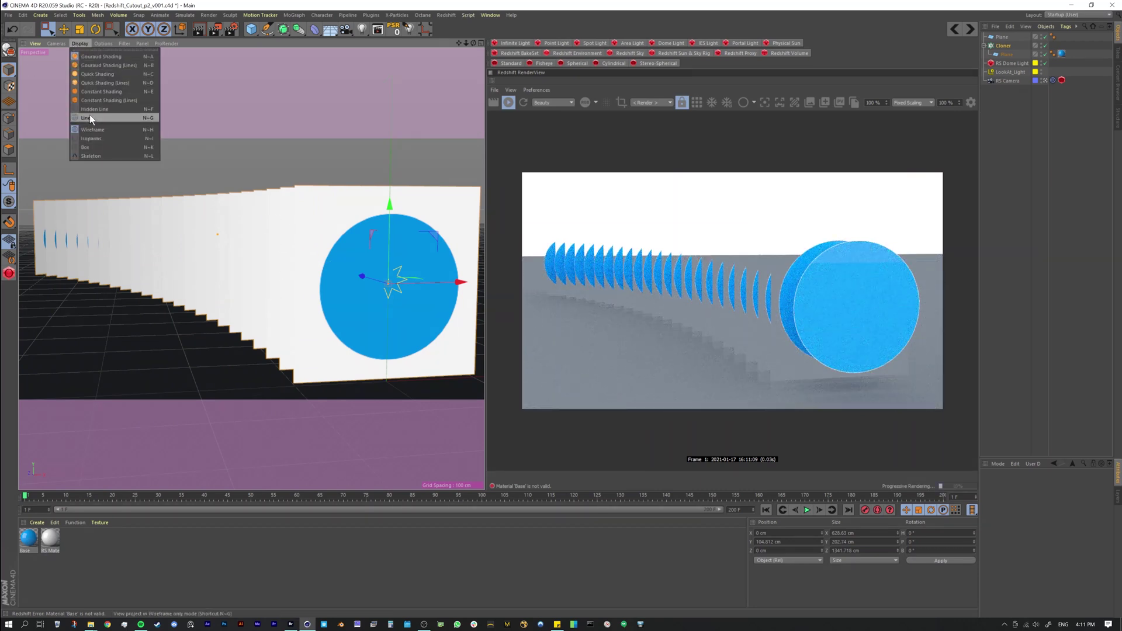
pyautogui.click(102, 106)
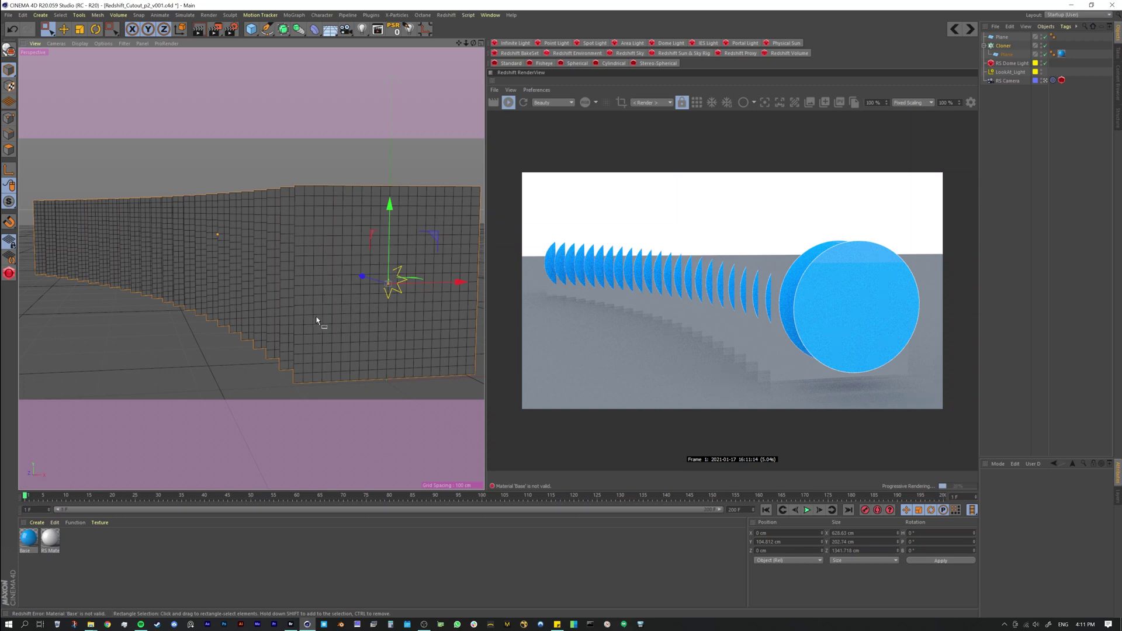
pyautogui.click(231, 30)
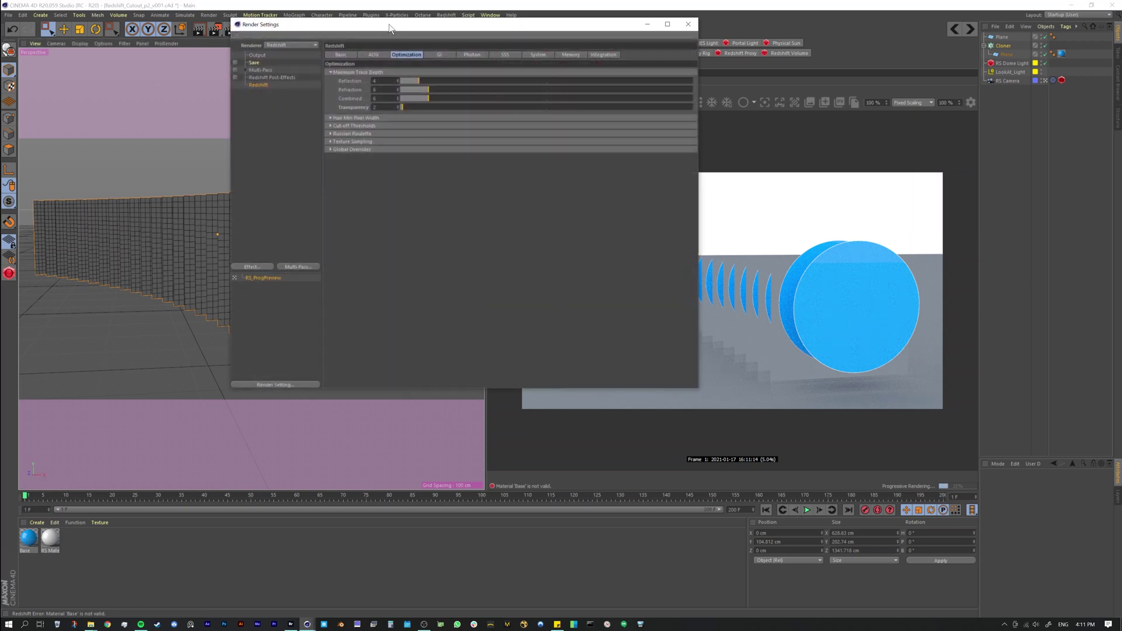
# - Set the Transparency trace depth to 5, close Render Settings, then reopen it and confirm 16
pyautogui.moveTo(390, 27); pyautogui.dragTo(200, 102)
pyautogui.write('5')
pyautogui.press('Return')
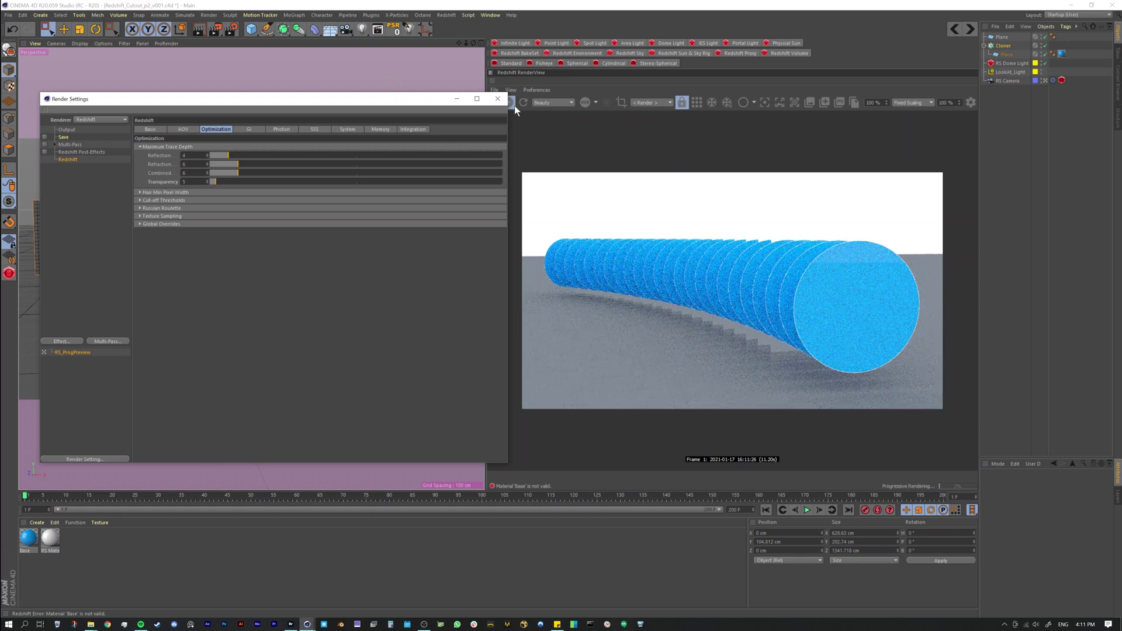
pyautogui.click(497, 98)
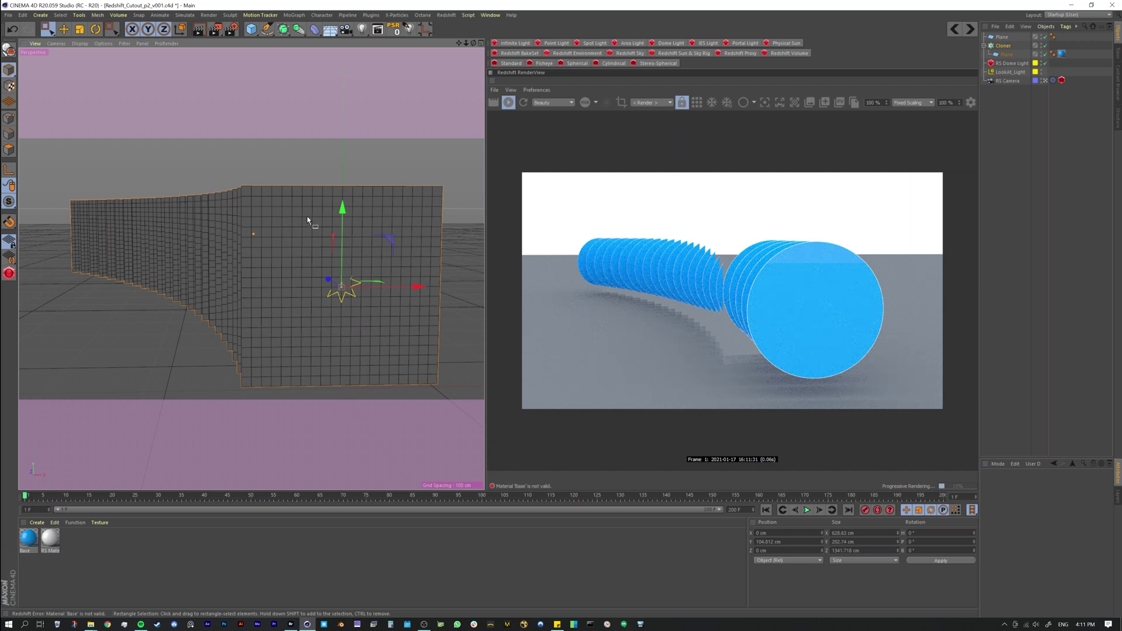
pyautogui.click(233, 32)
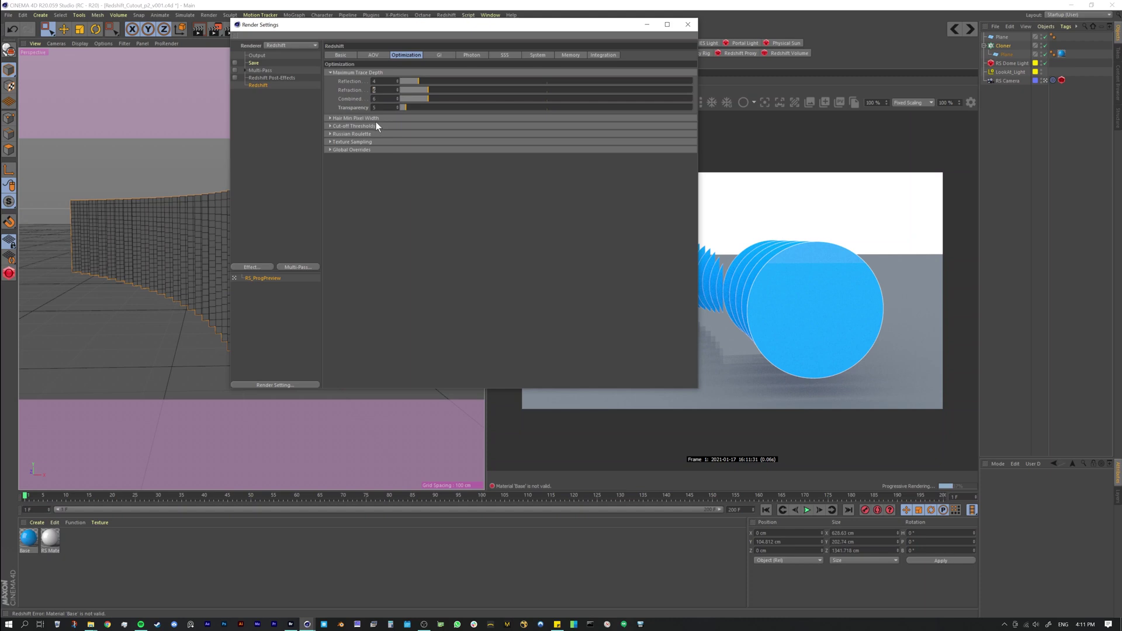
pyautogui.press('Return')
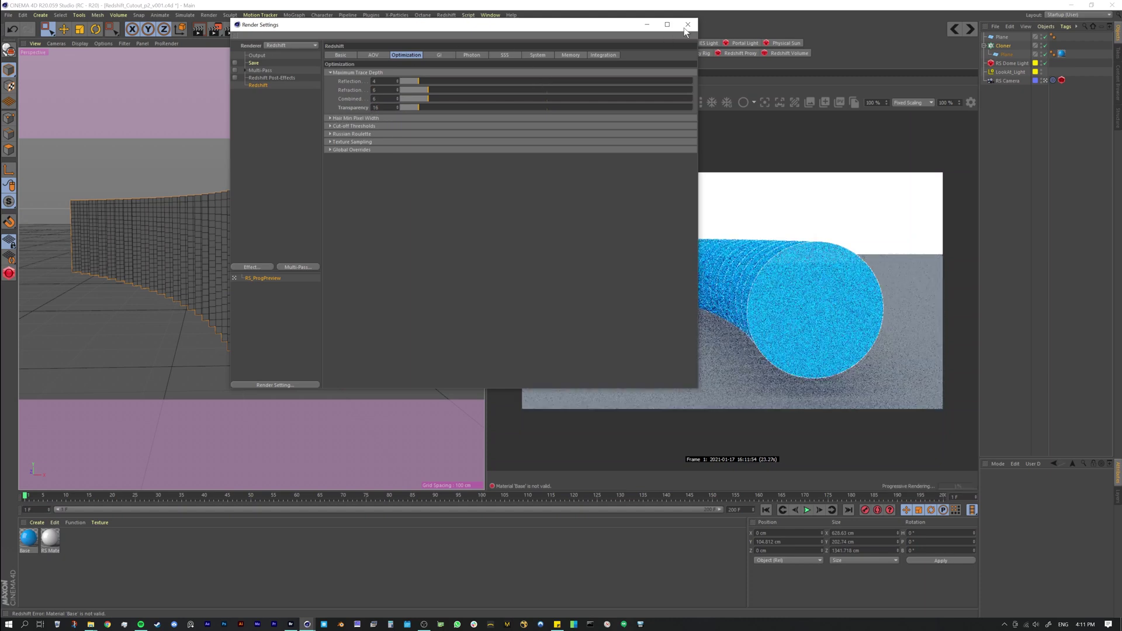
# - Reopen Render Settings and raise the Transparency trace depth to 24
pyautogui.click(687, 24)
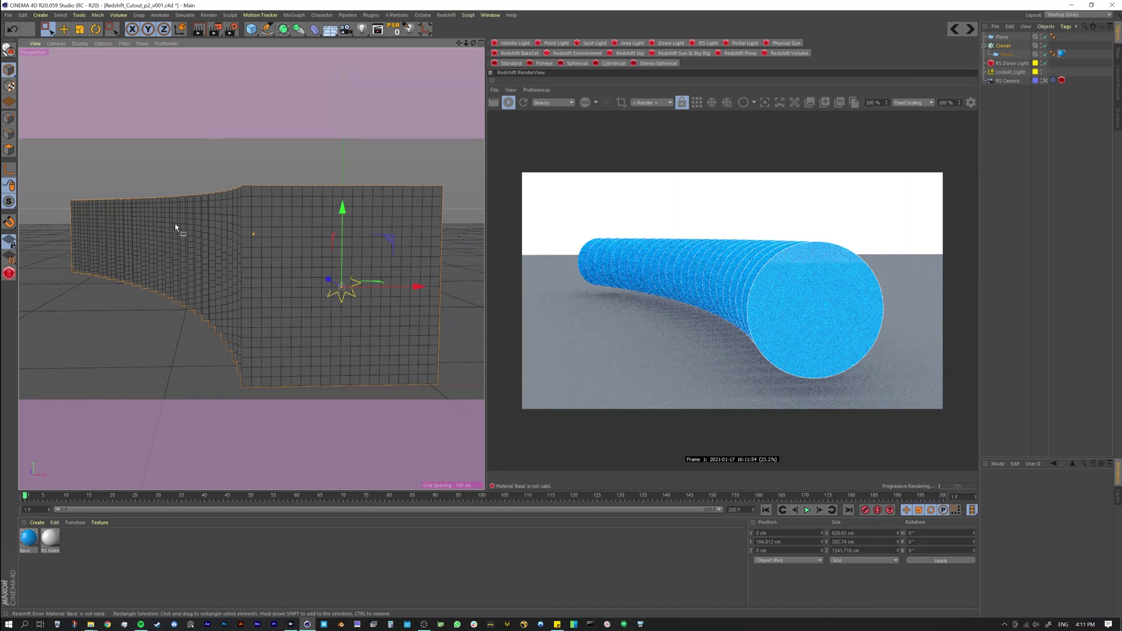
pyautogui.click(231, 29)
pyautogui.doubleClick(381, 107)
pyautogui.write('24')
pyautogui.press('Return')
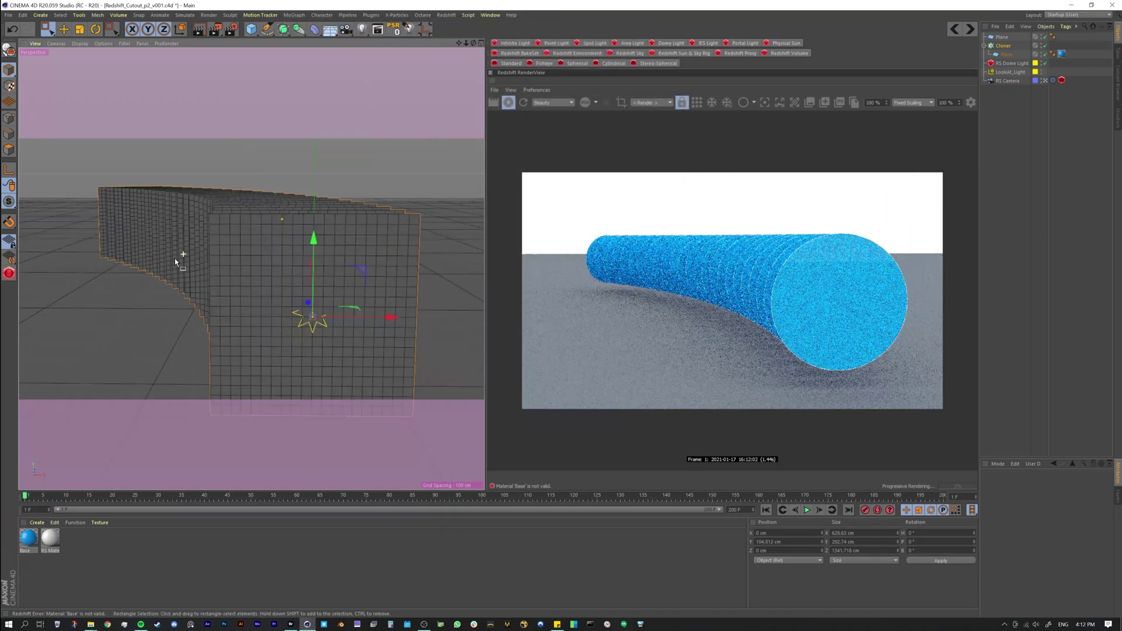
# - Orbit to a more frontal view showing the cloned planes as a long wall
pyautogui.keyDown('alt'); pyautogui.moveTo(180, 258); pyautogui.dragTo(168, 183); pyautogui.keyUp('alt')
pyautogui.keyDown('alt'); pyautogui.moveTo(175, 234); pyautogui.dragTo(194, 240); pyautogui.keyUp('alt')
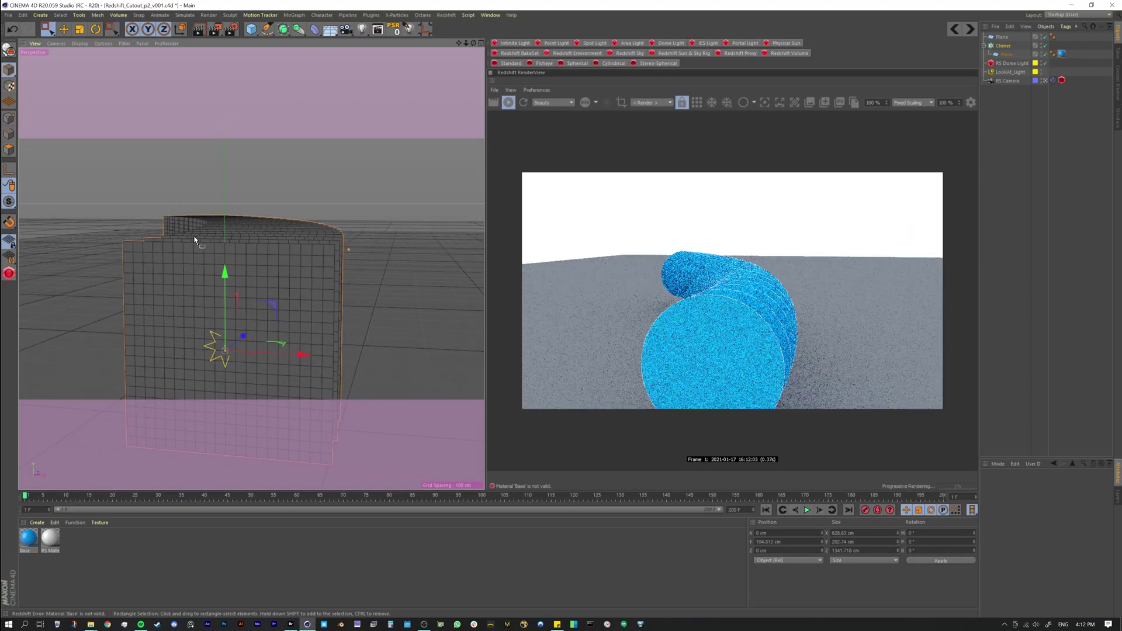
pyautogui.moveTo(142, 214)
pyautogui.keyDown('alt'); pyautogui.mouseDown()
pyautogui.moveTo(188, 253)
pyautogui.moveTo(274, 208)
pyautogui.moveTo(145, 213)
pyautogui.mouseUp(); pyautogui.keyUp('alt')
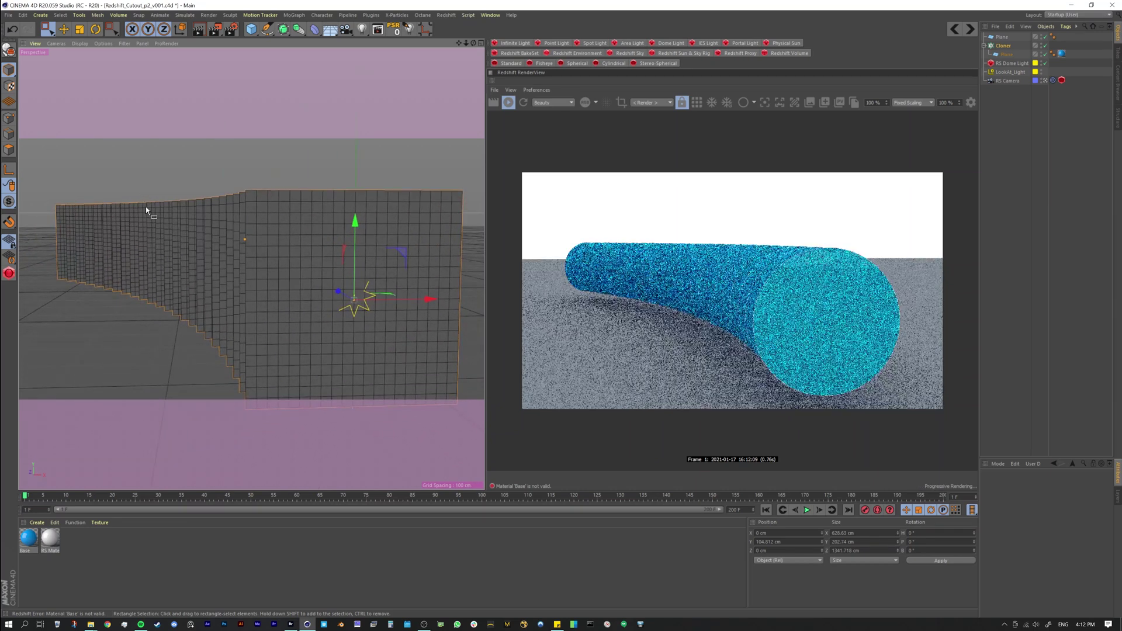
# - Render the frame to the Picture Viewer, review Optimization and Sampling settings, then close both windows
pyautogui.click(231, 29)
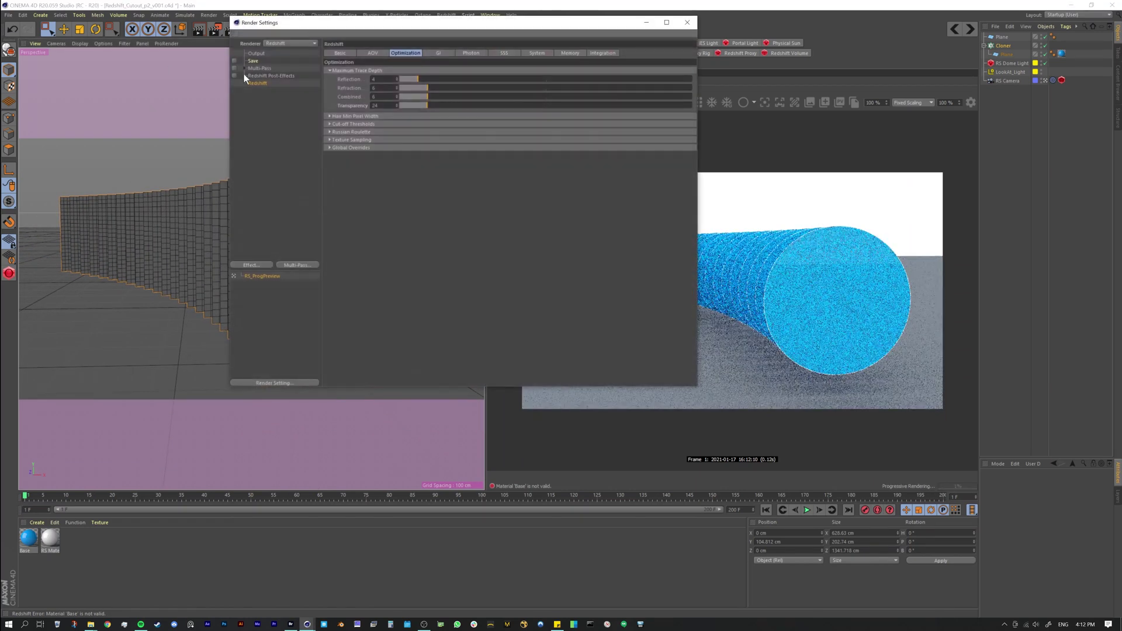
pyautogui.hotkey('shift', 'r')
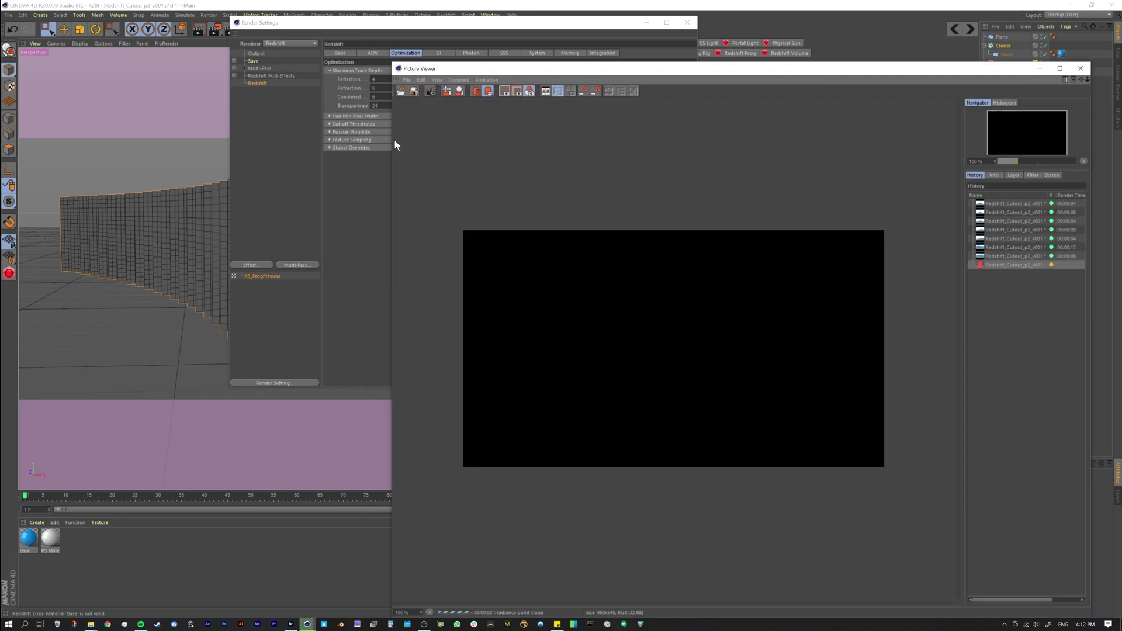
pyautogui.click(254, 61)
pyautogui.click(257, 83)
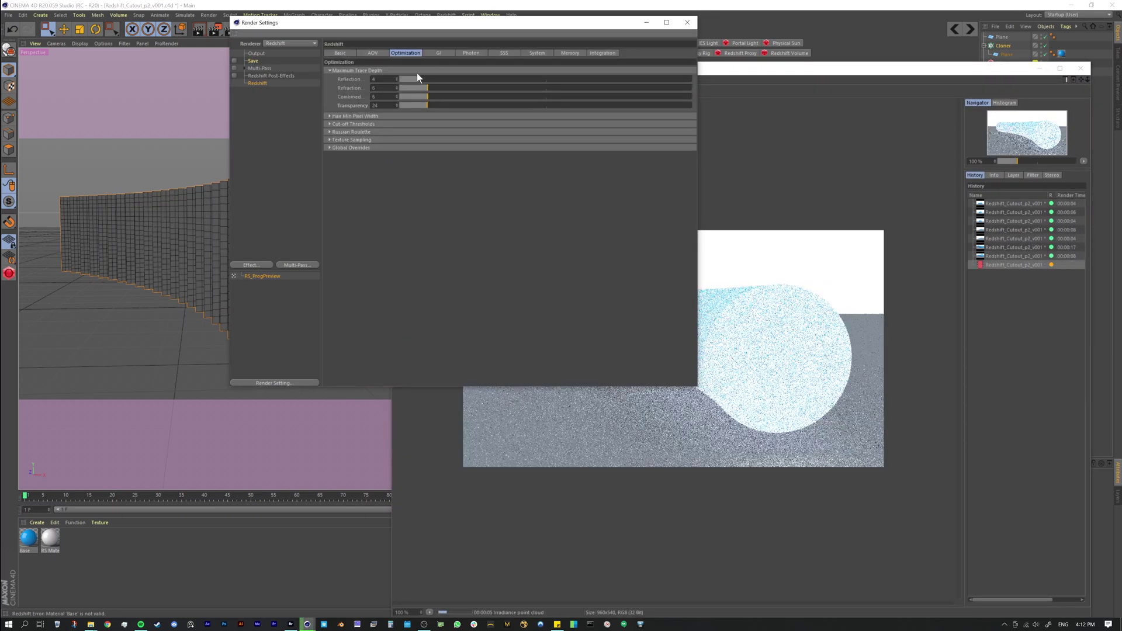
pyautogui.click(340, 53)
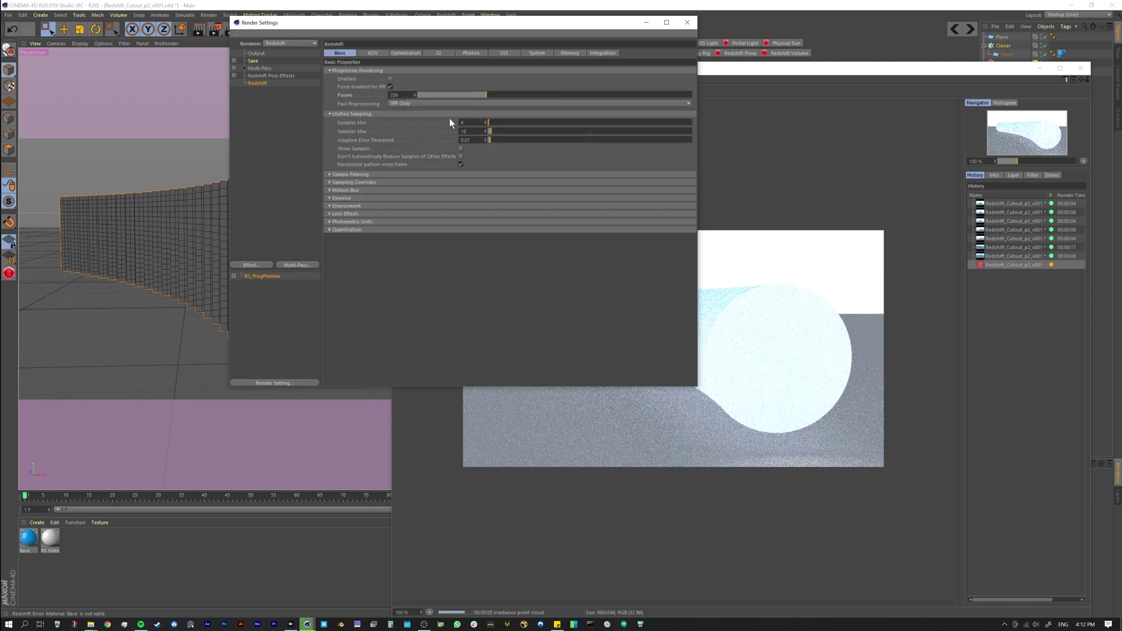
pyautogui.click(687, 22)
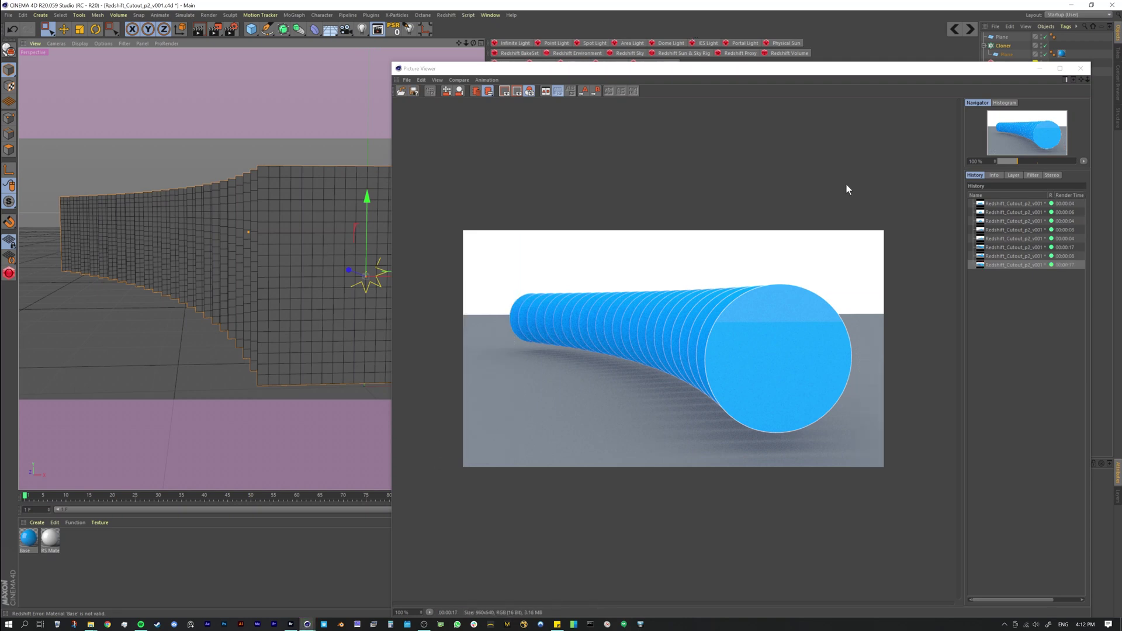
pyautogui.click(1081, 71)
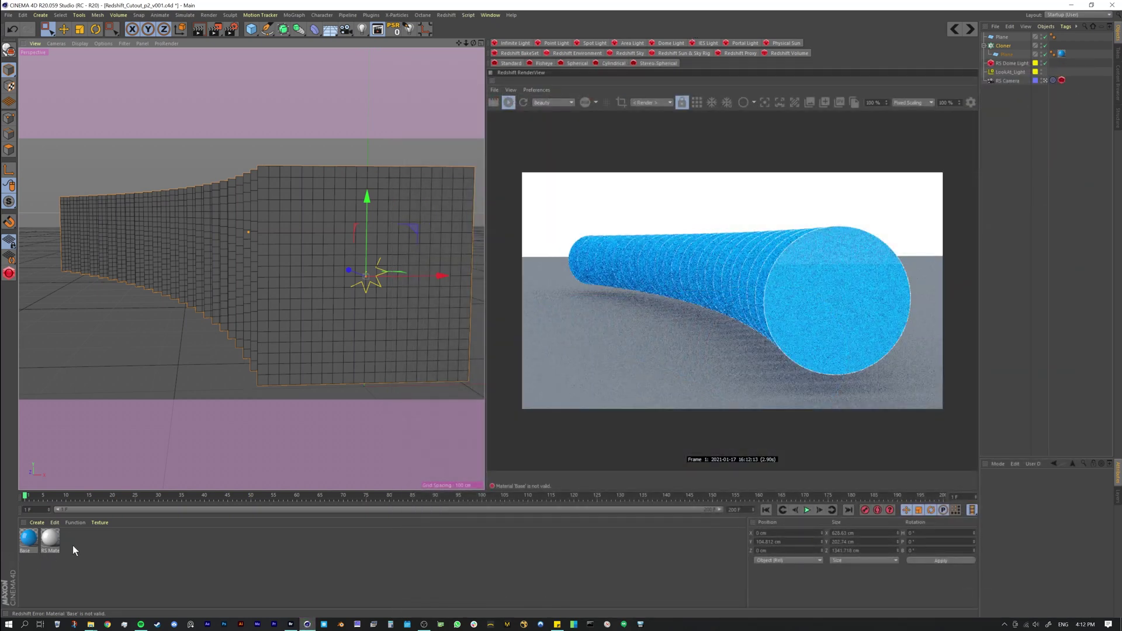
# - Open Render Settings with Ctrl+B to review the Optimization Transparency depth of 24, then close it
pyautogui.hotkey('ctrl', 'b')
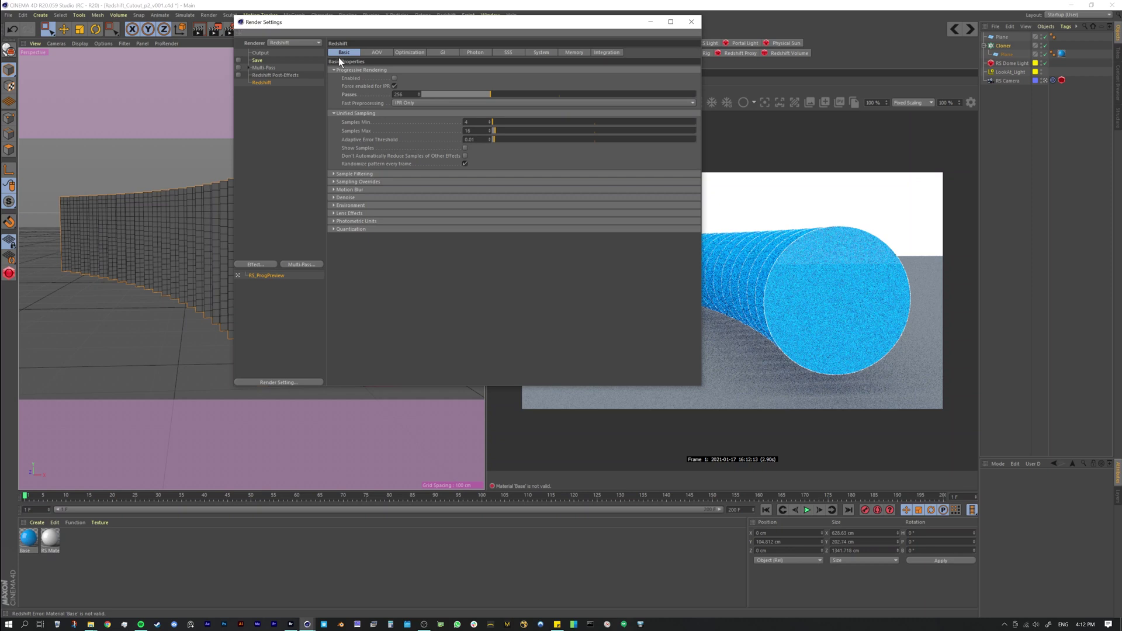
pyautogui.click(412, 53)
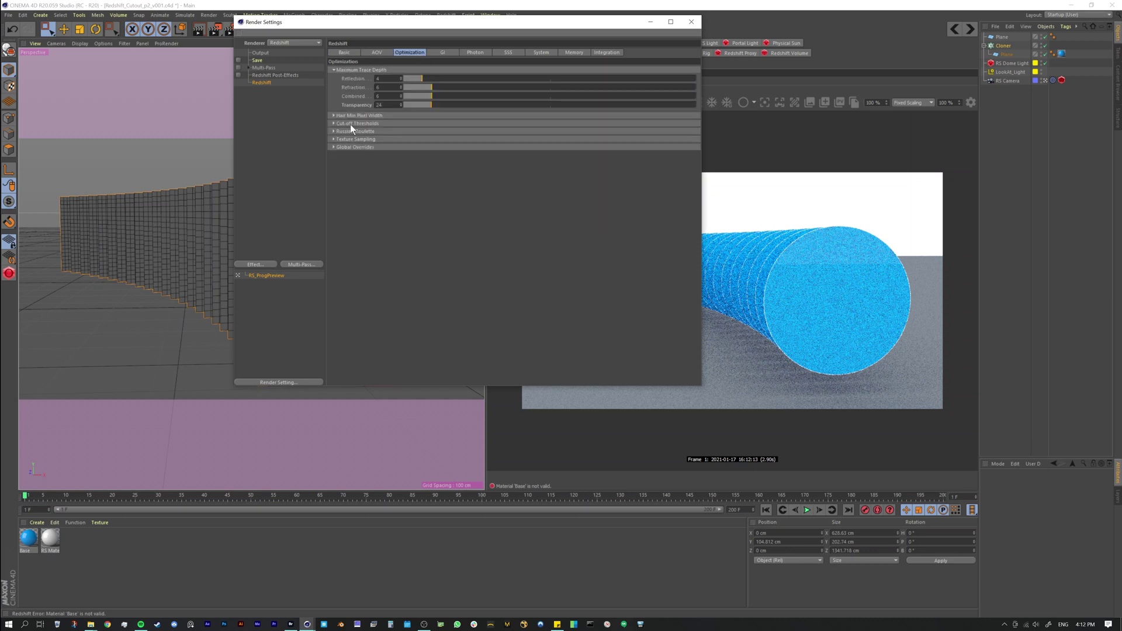
pyautogui.click(380, 105)
pyautogui.click(692, 22)
# - In the Base material's graph, add an RS Sprite node fed by RS Material's Out Color, and save
pyautogui.click(27, 546)
pyautogui.doubleClick(27, 546)
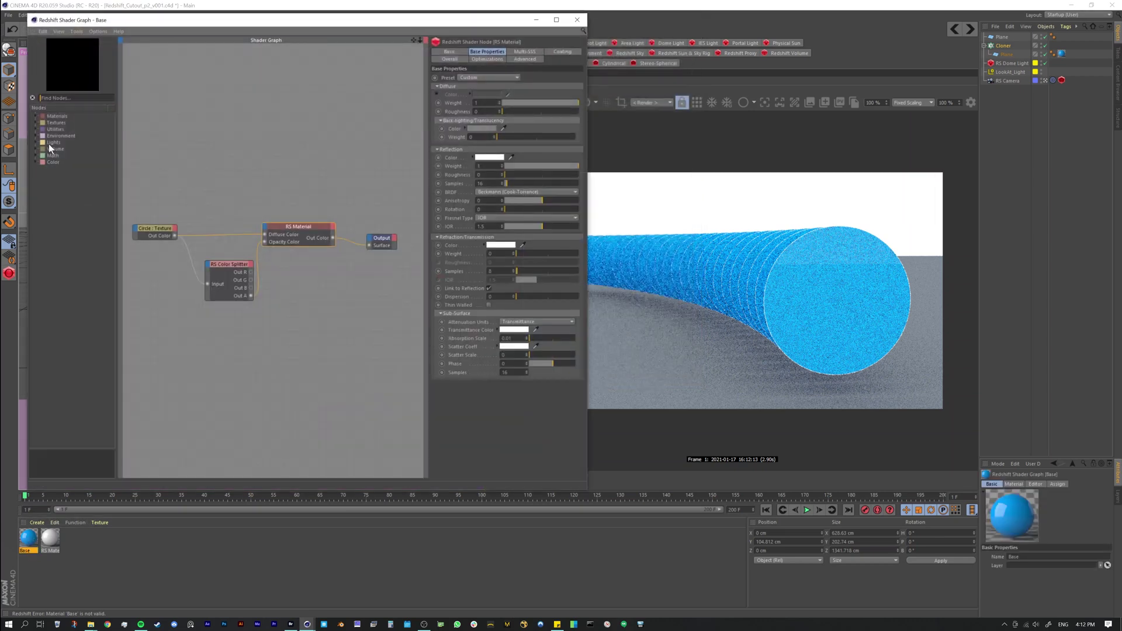
pyautogui.moveTo(143, 20); pyautogui.dragTo(230, 31)
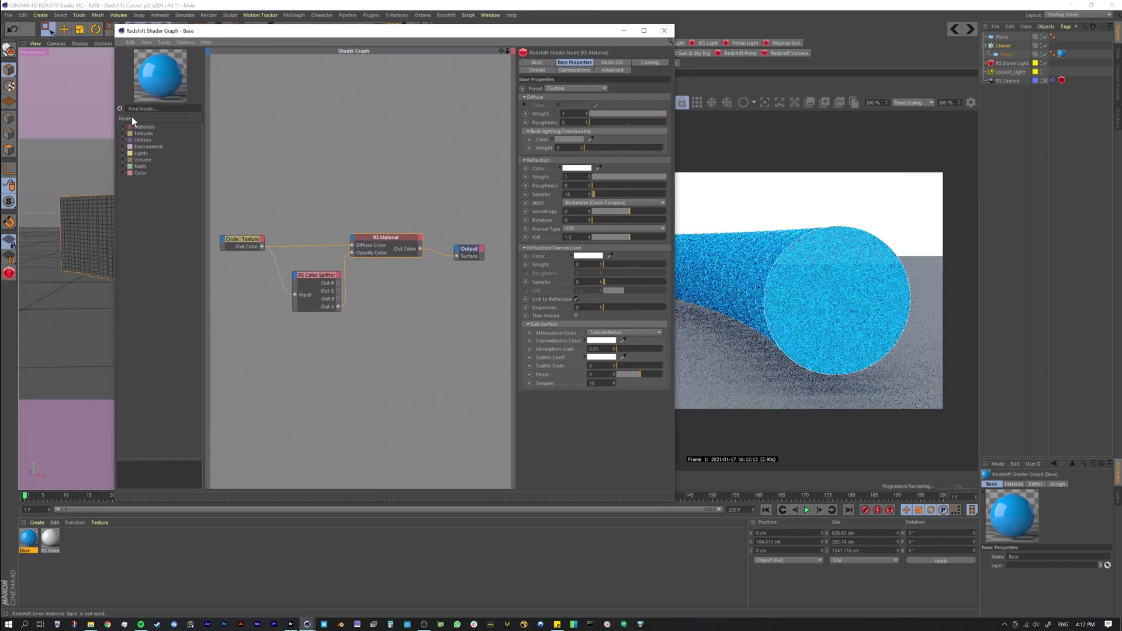
pyautogui.write('spr')
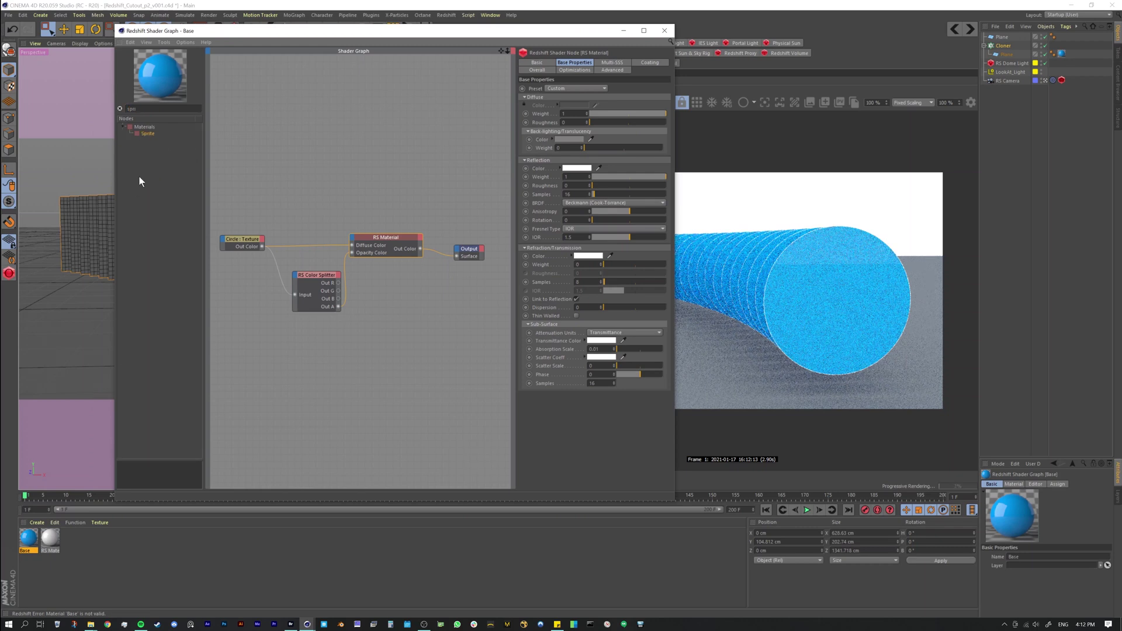
pyautogui.moveTo(142, 135); pyautogui.dragTo(421, 310)
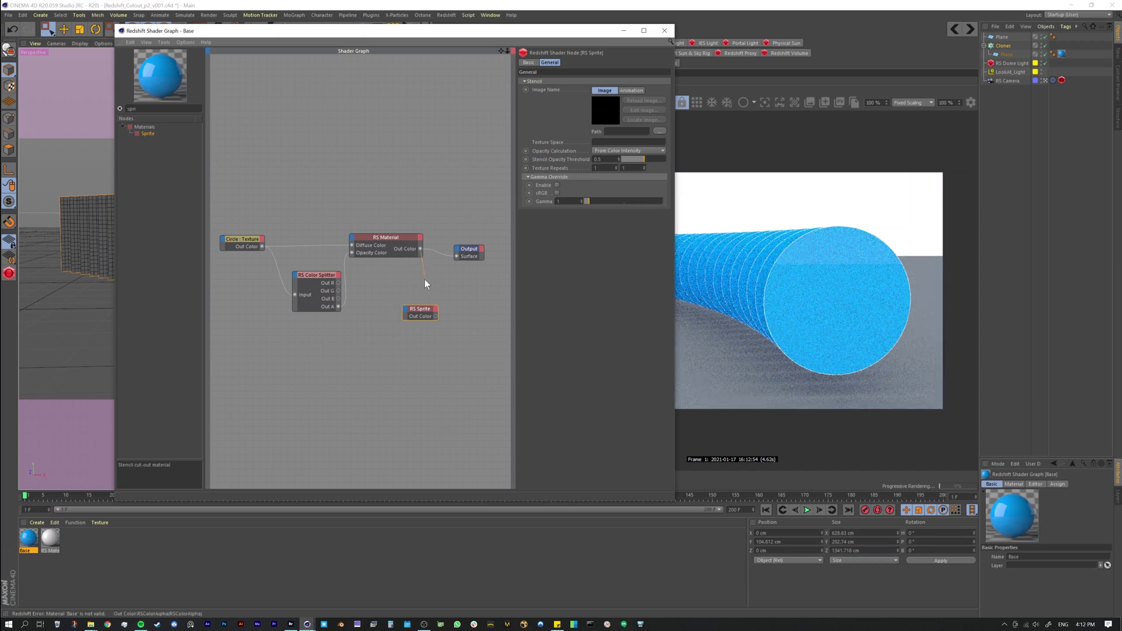
pyautogui.moveTo(411, 311); pyautogui.dragTo(408, 313)
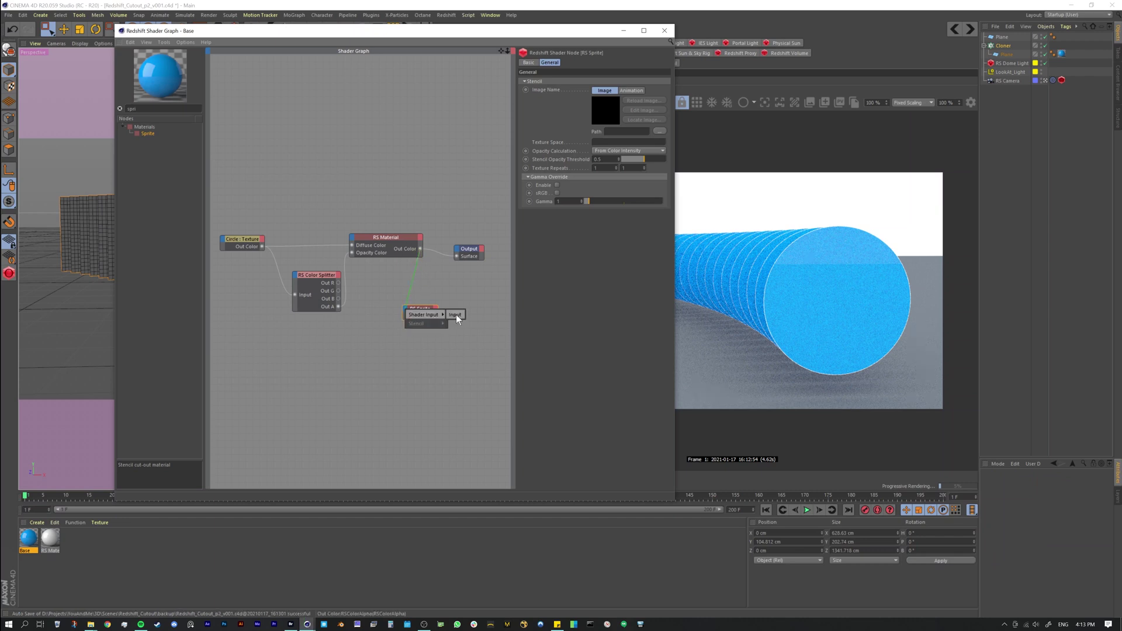
pyautogui.click(455, 315)
pyautogui.hotkey('ctrl', 's')
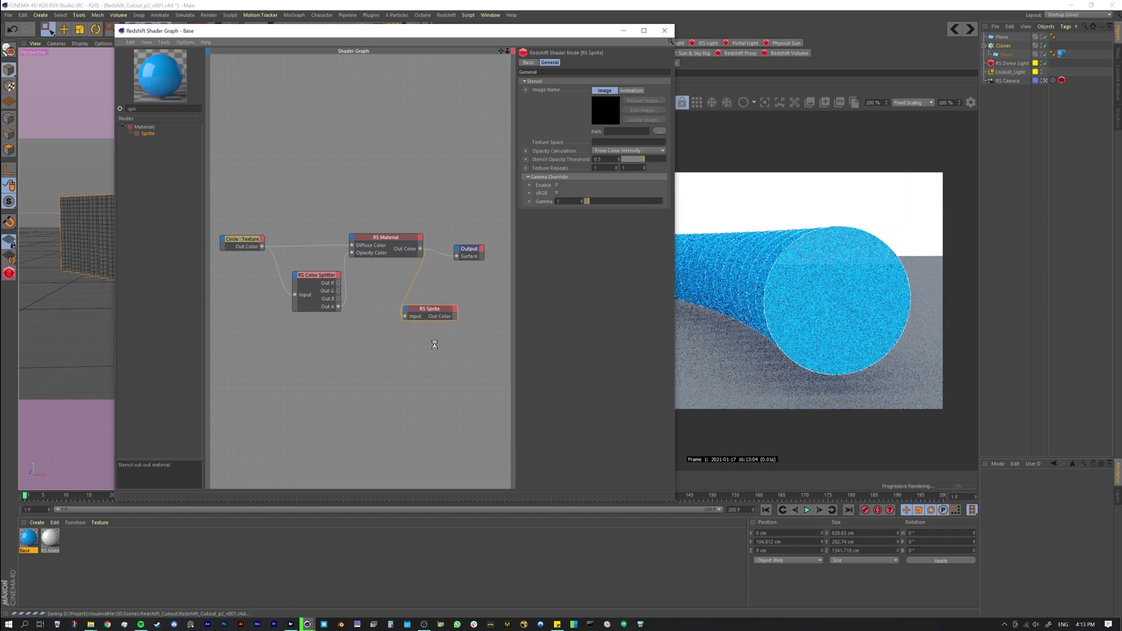
# - Copy the Circle texture's image path and paste Circle.psd into the RS Sprite node, then close the graph
pyautogui.moveTo(427, 309); pyautogui.dragTo(436, 305)
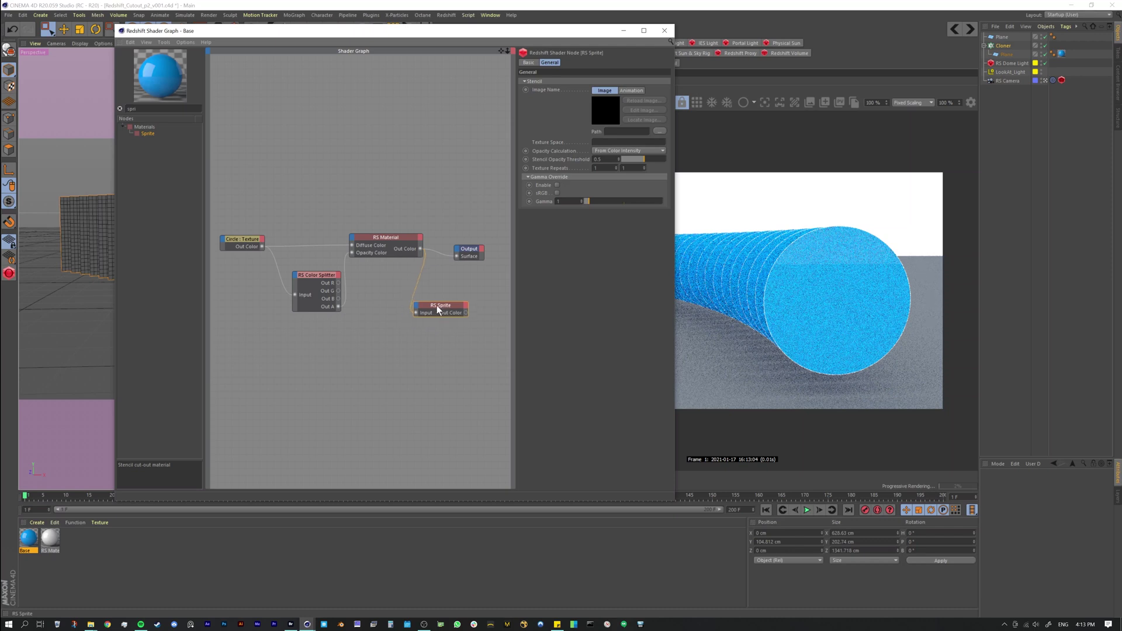
pyautogui.click(240, 242)
pyautogui.doubleClick(592, 133)
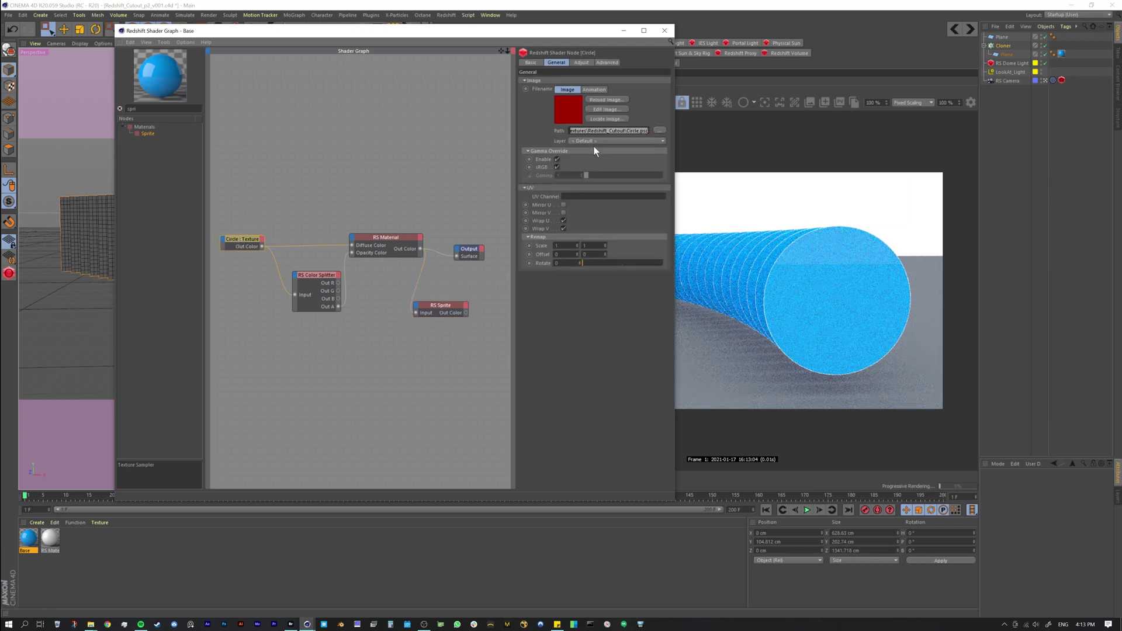
pyautogui.click(242, 241)
pyautogui.moveTo(444, 306); pyautogui.dragTo(444, 304)
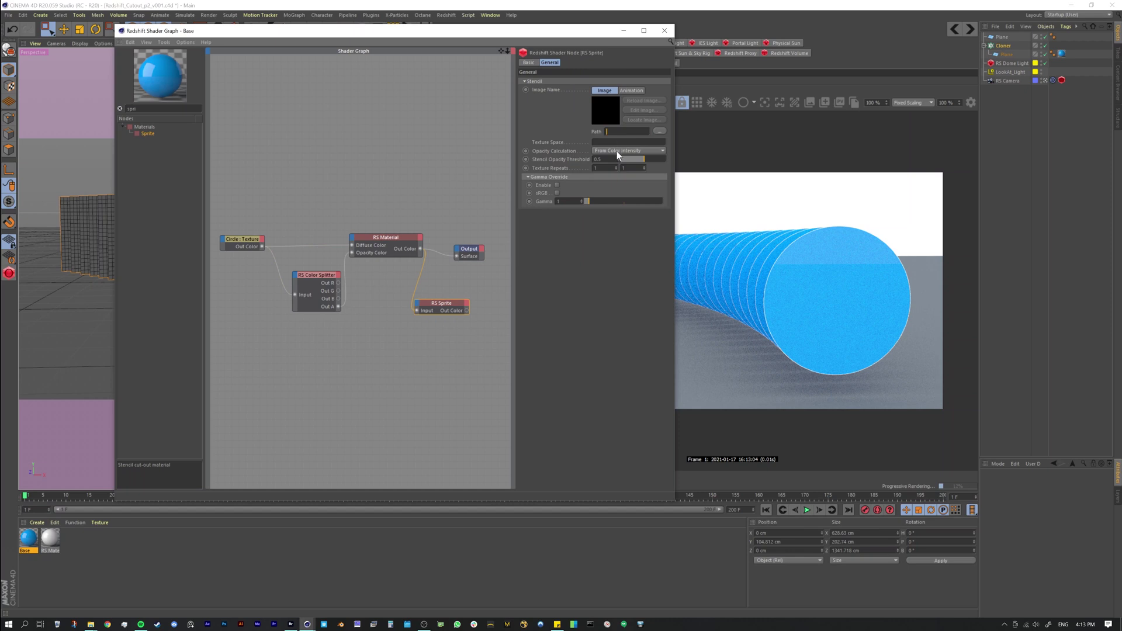
pyautogui.write('_Cutout\\Circle.psd')
pyautogui.press('Return')
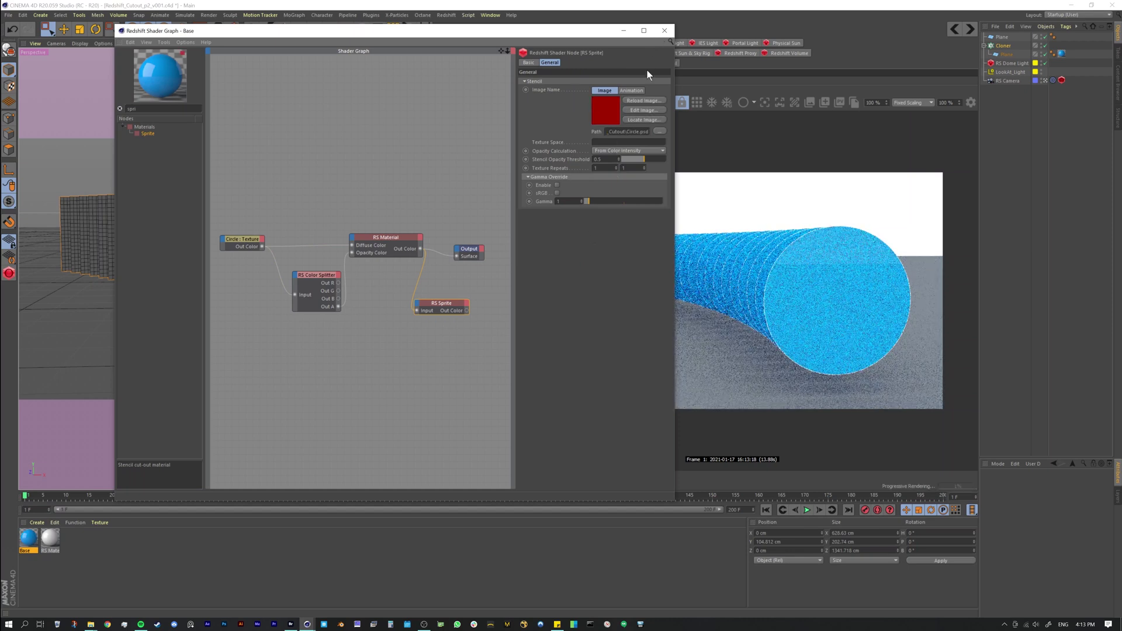
pyautogui.click(664, 31)
# - Toggle the interactive preview render, orbit around the cloned planes, and render to the Picture Viewer
pyautogui.click(510, 104)
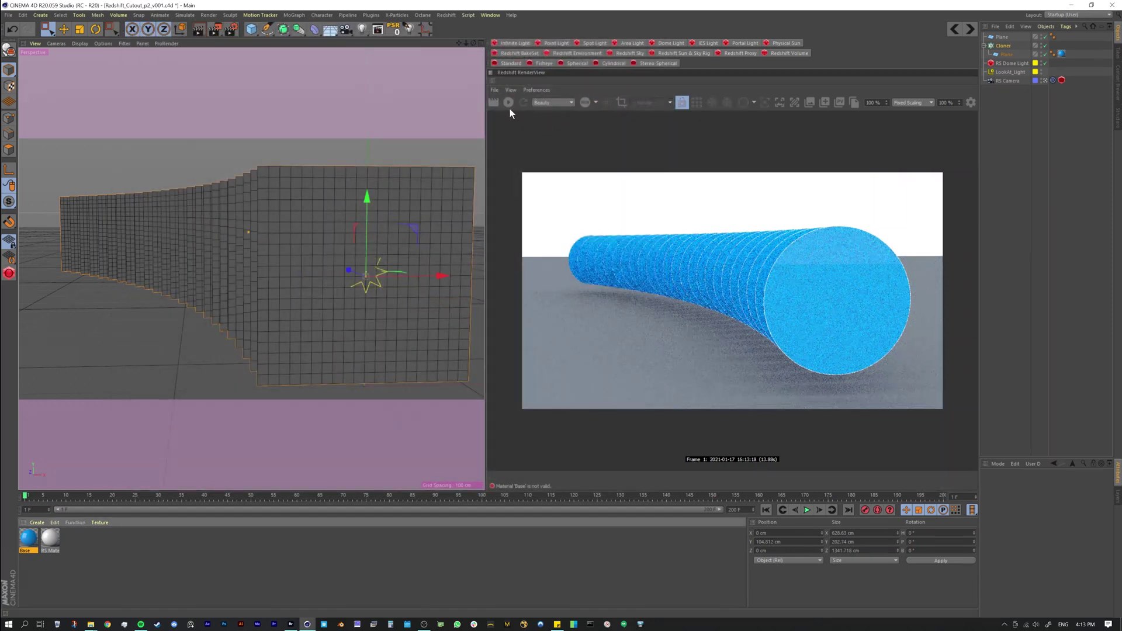
pyautogui.keyDown('alt'); pyautogui.moveTo(223, 235); pyautogui.dragTo(251, 232); pyautogui.keyUp('alt')
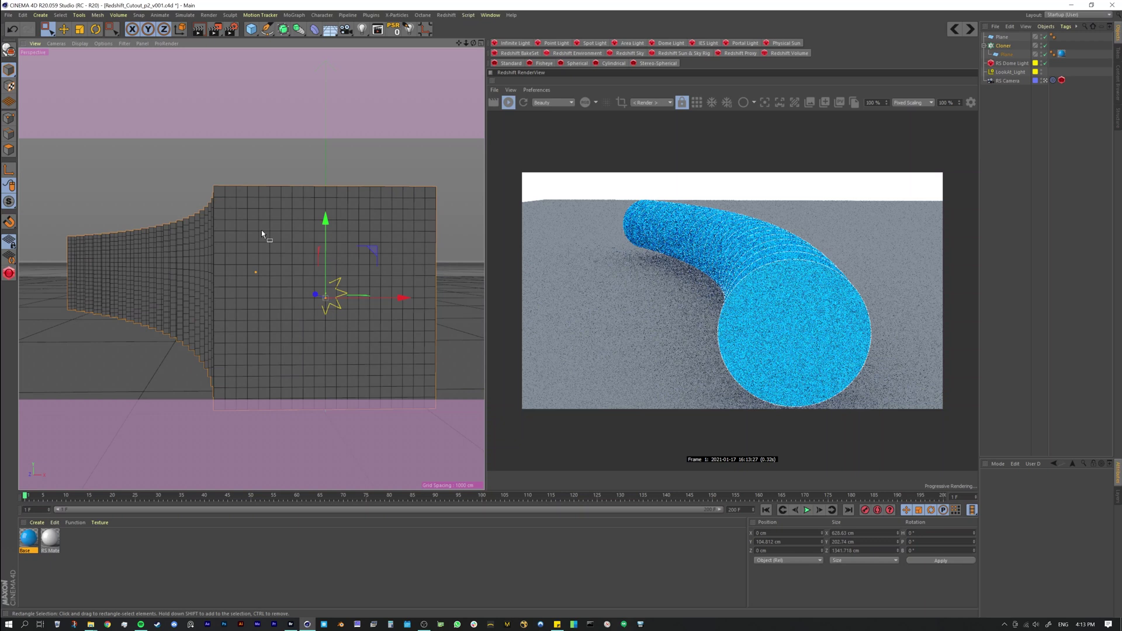
pyautogui.hotkey('shift', 'r')
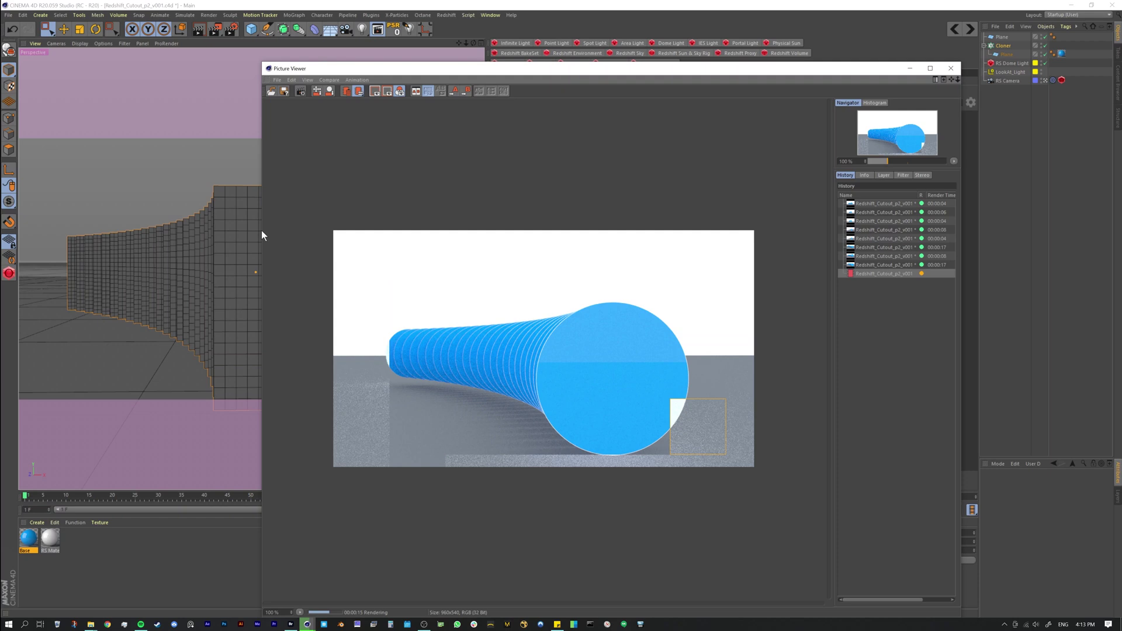
# - Wire the RS Sprite's Out Color into the Base material's Output Surface and render a fresh image
pyautogui.click(26, 553)
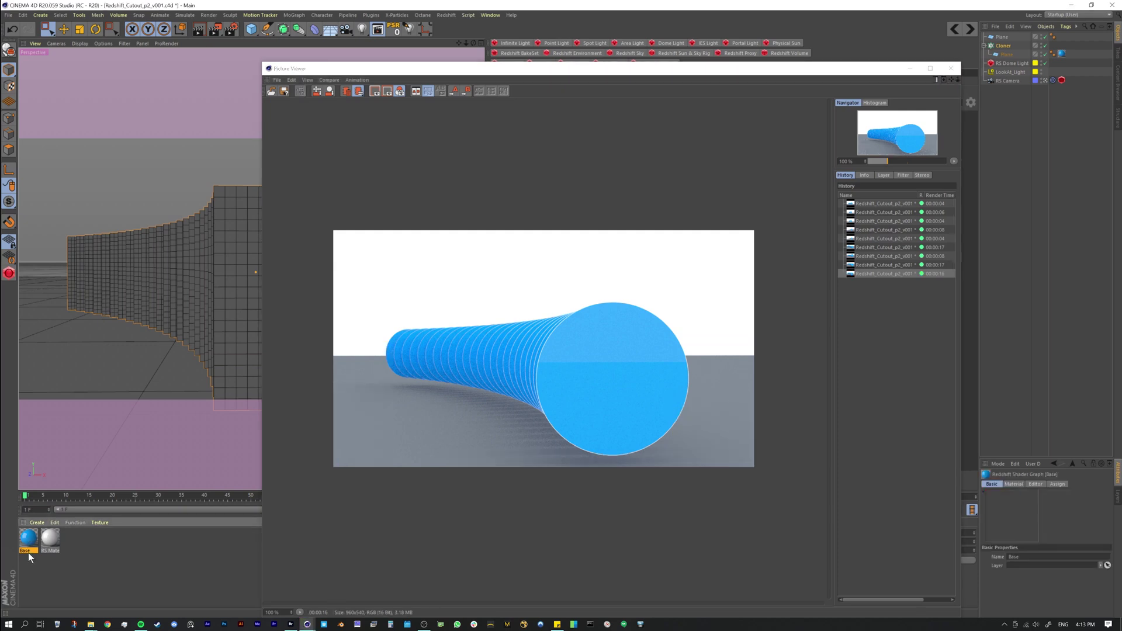
pyautogui.doubleClick(30, 553)
pyautogui.moveTo(356, 299); pyautogui.dragTo(360, 303)
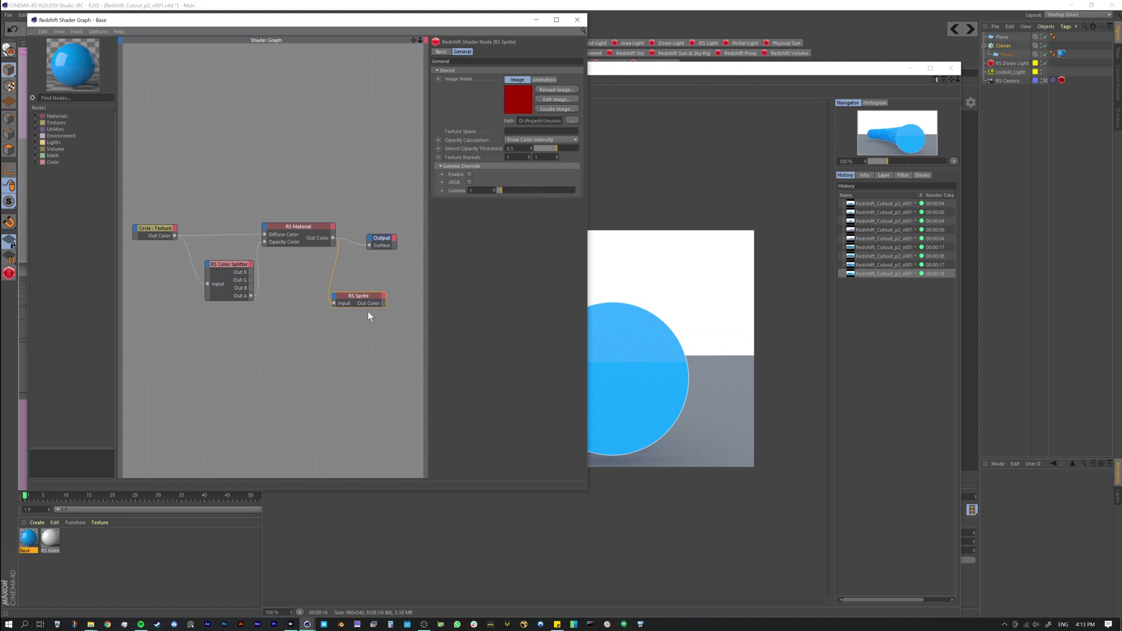
pyautogui.moveTo(383, 304); pyautogui.dragTo(369, 245)
pyautogui.click(581, 21)
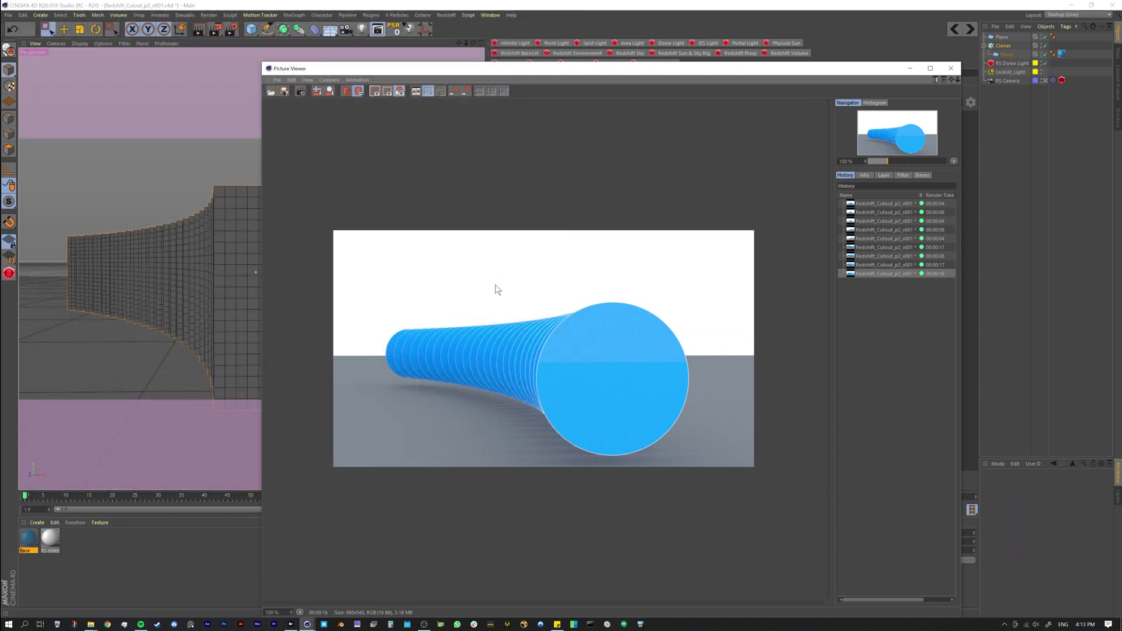
pyautogui.hotkey('shift', 'r')
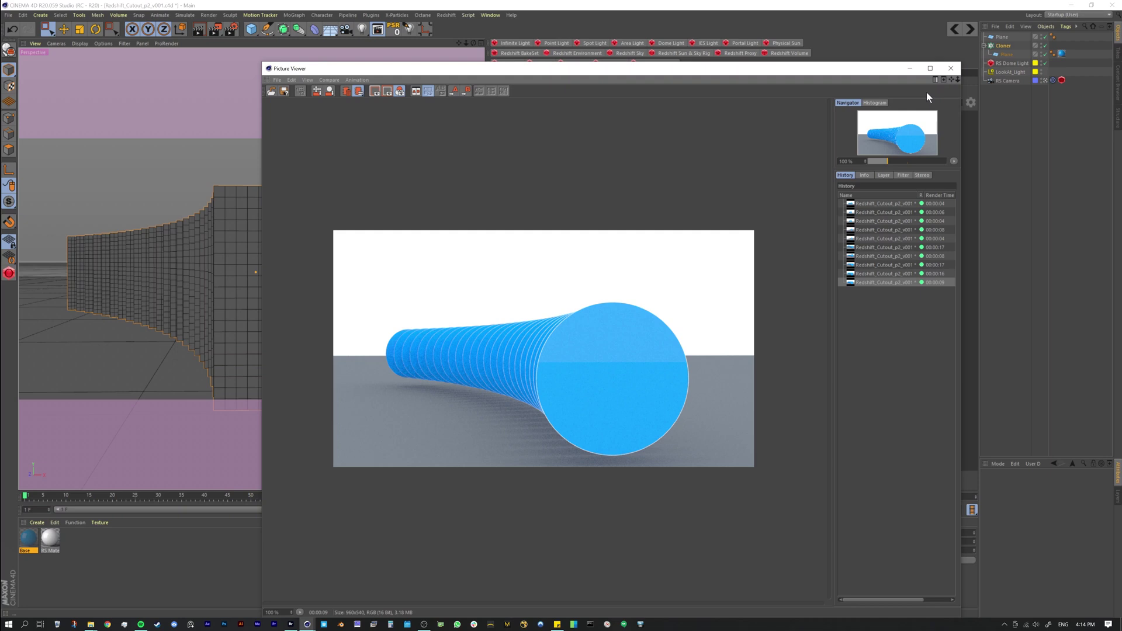
pyautogui.click(950, 68)
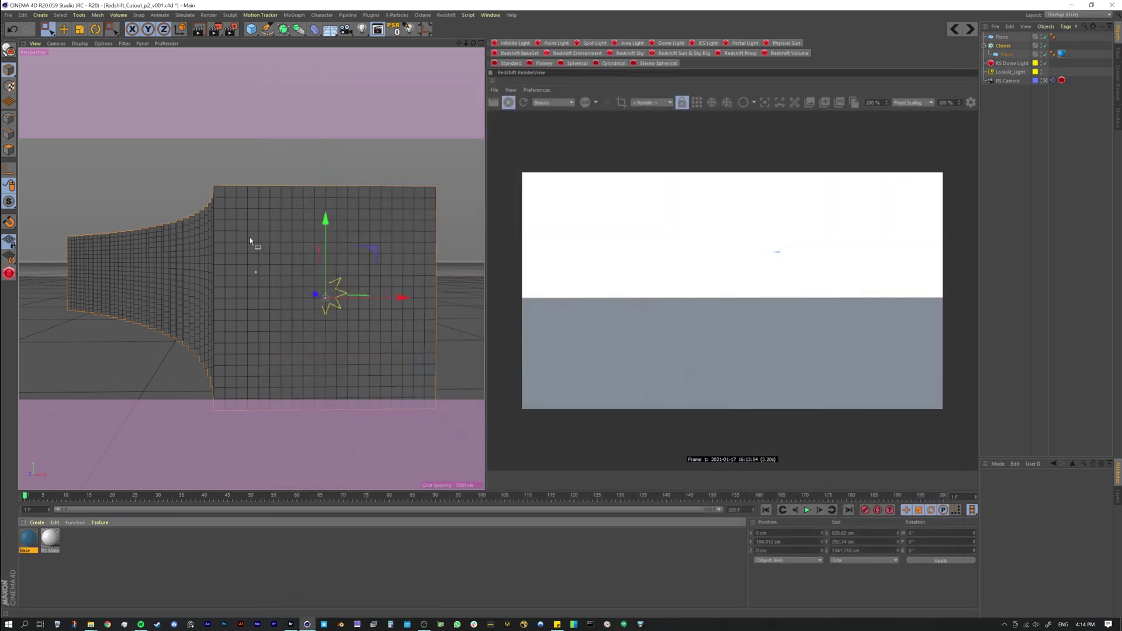
pyautogui.moveTo(195, 230)
pyautogui.keyDown('alt'); pyautogui.mouseDown()
pyautogui.moveTo(190, 216)
pyautogui.moveTo(195, 243)
pyautogui.mouseUp(); pyautogui.keyUp('alt')
pyautogui.doubleClick(28, 537)
pyautogui.click(334, 302)
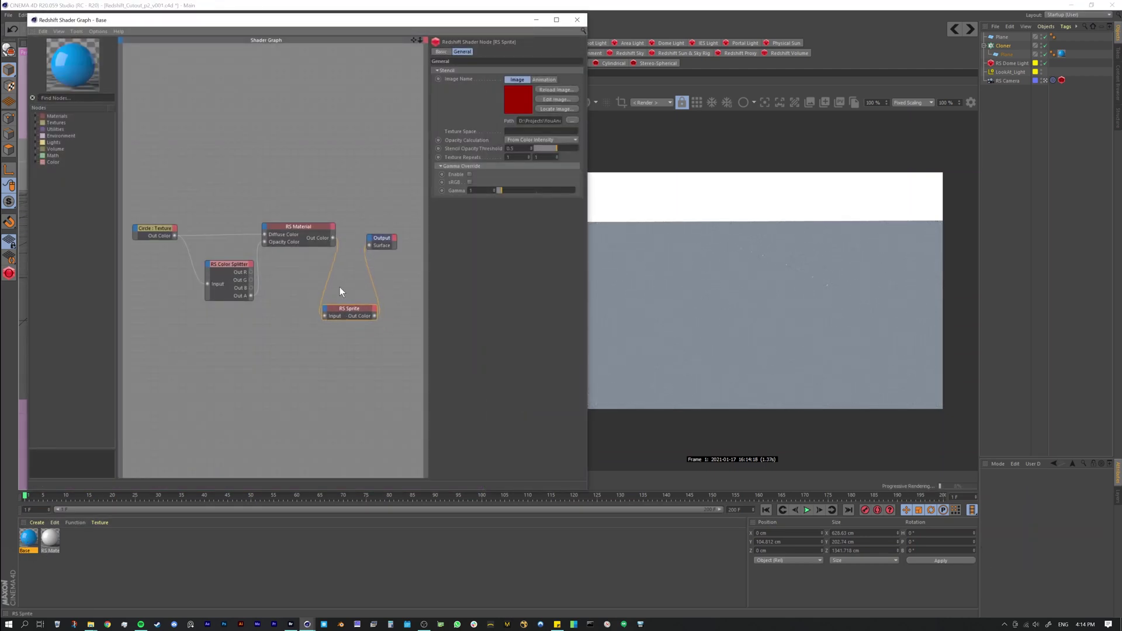
pyautogui.moveTo(343, 314); pyautogui.dragTo(337, 278)
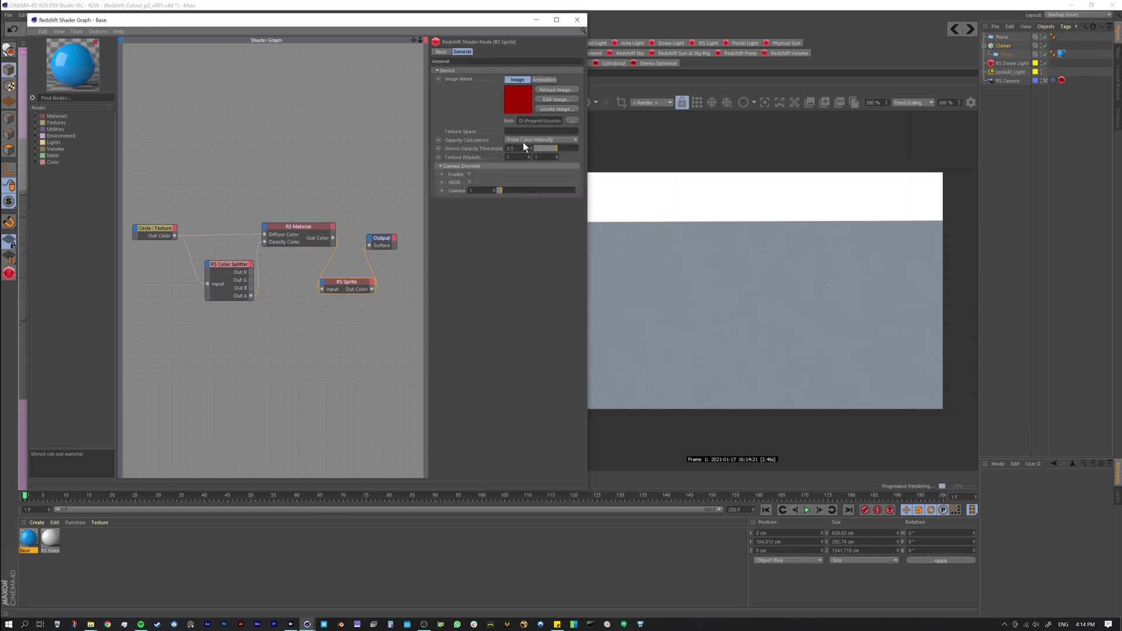
pyautogui.click(578, 21)
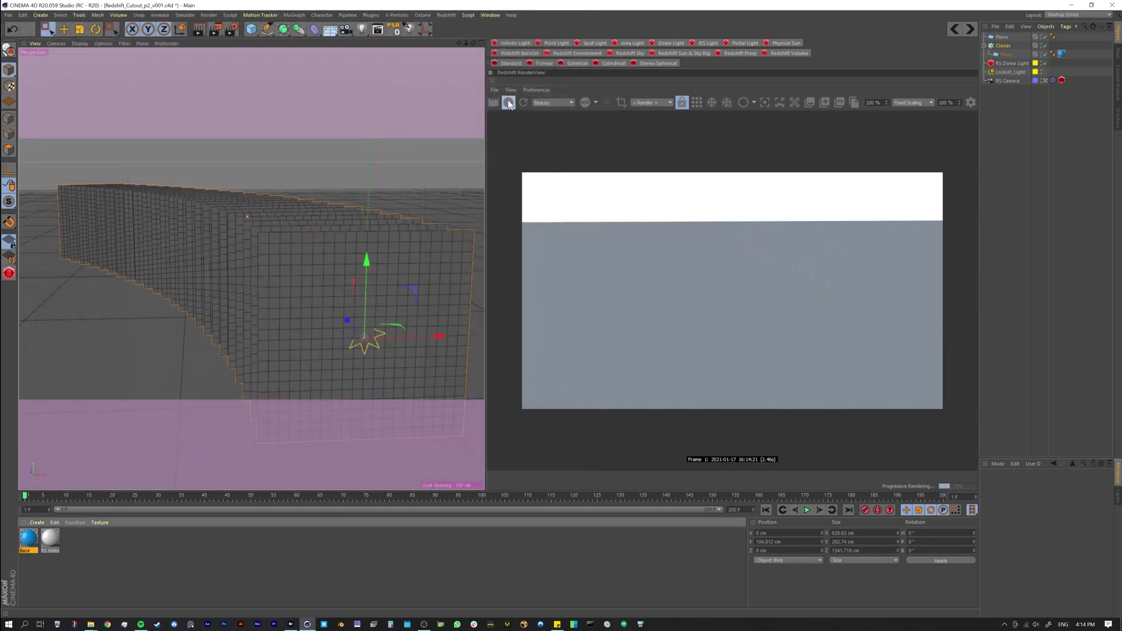
# - Set the Transparency trace depth to 2, orbit to a near-front angle, and render to the Picture Viewer
pyautogui.moveTo(298, 257)
pyautogui.keyDown('alt'); pyautogui.mouseDown()
pyautogui.moveTo(251, 248)
pyautogui.moveTo(231, 199)
pyautogui.moveTo(209, 230)
pyautogui.moveTo(231, 226)
pyautogui.moveTo(200, 255)
pyautogui.moveTo(234, 251)
pyautogui.moveTo(212, 282)
pyautogui.moveTo(230, 257)
pyautogui.mouseUp(); pyautogui.keyUp('alt')
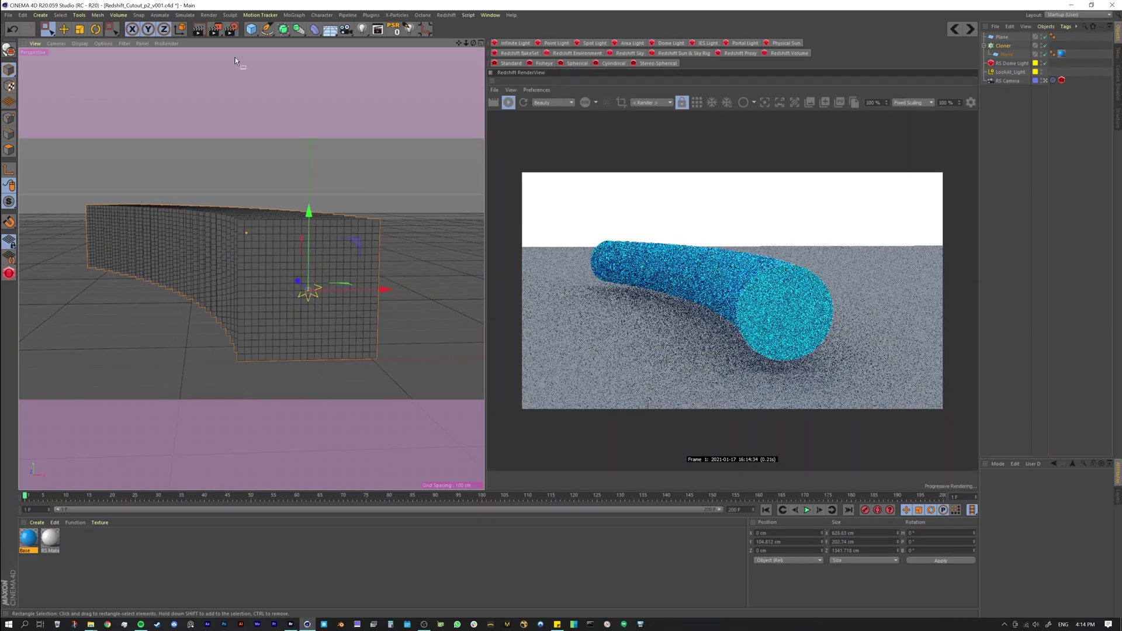
pyautogui.click(232, 29)
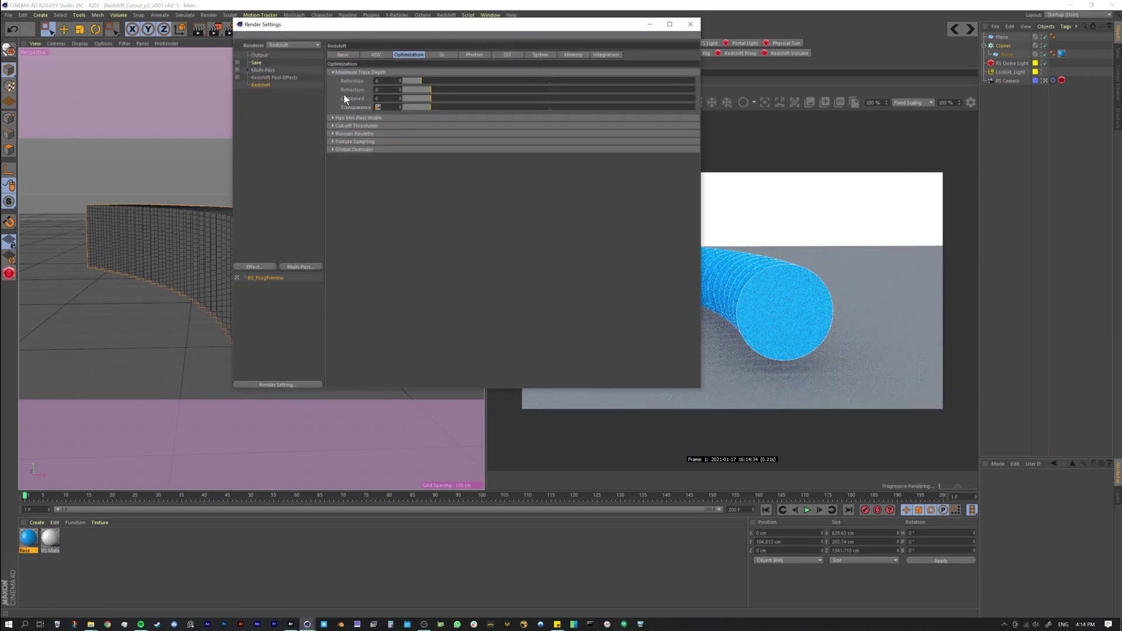
pyautogui.write('2')
pyautogui.press('Return')
pyautogui.click(685, 28)
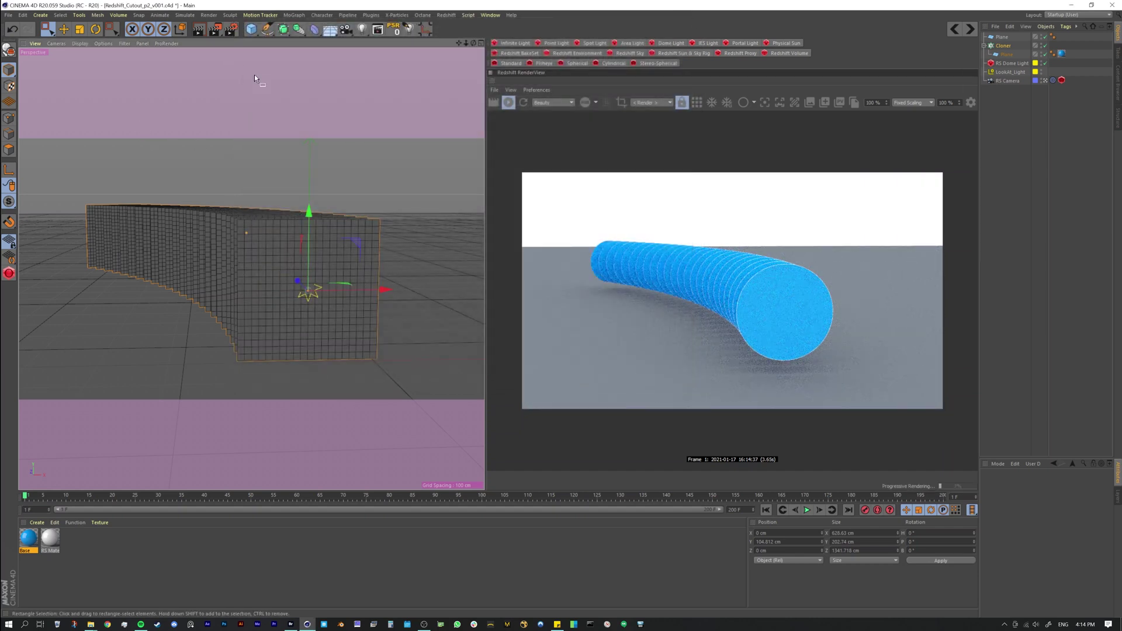
pyautogui.keyDown('alt'); pyautogui.moveTo(226, 193); pyautogui.dragTo(238, 208); pyautogui.keyUp('alt')
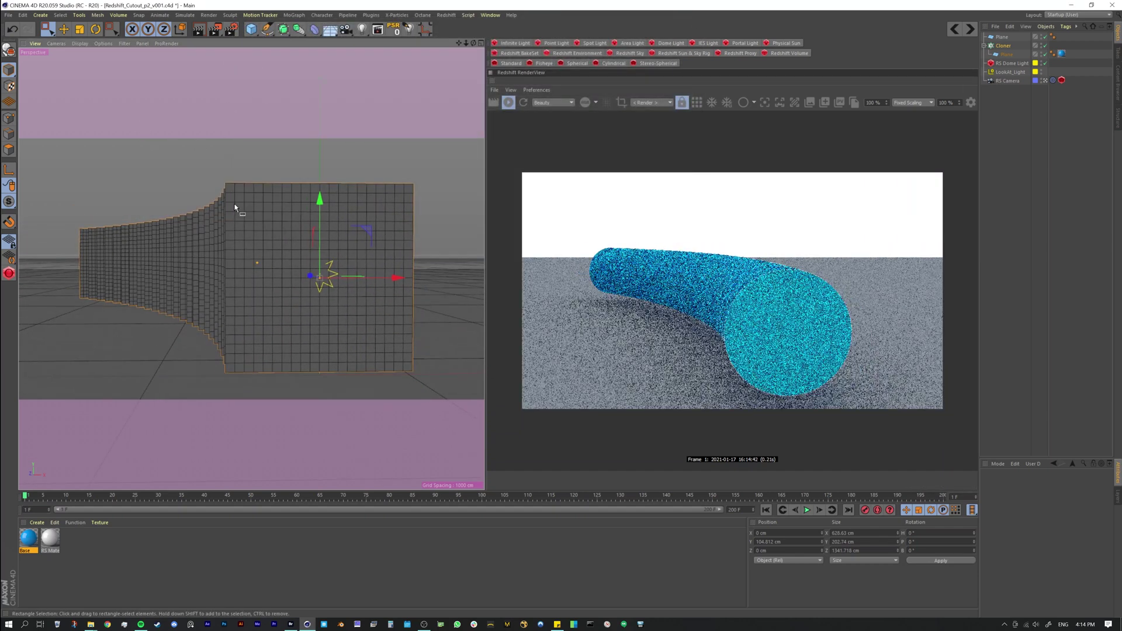
pyautogui.hotkey('shift', 'r')
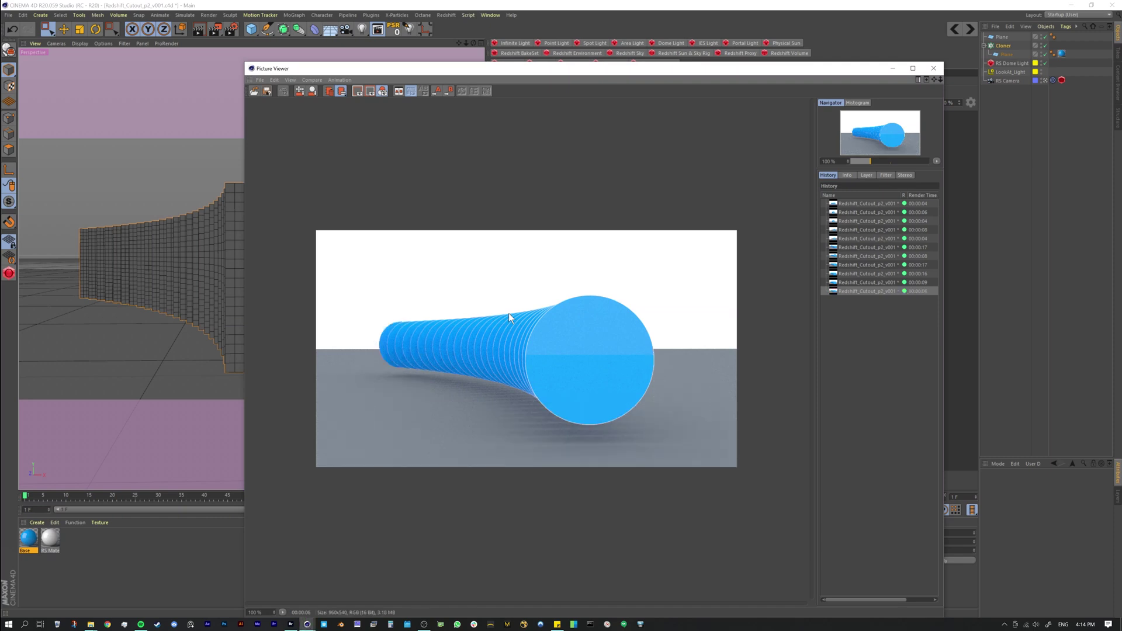
# - Compare the 16-second, 17-second and 9-second renders from history, ending on the 9-second one
pyautogui.click(865, 273)
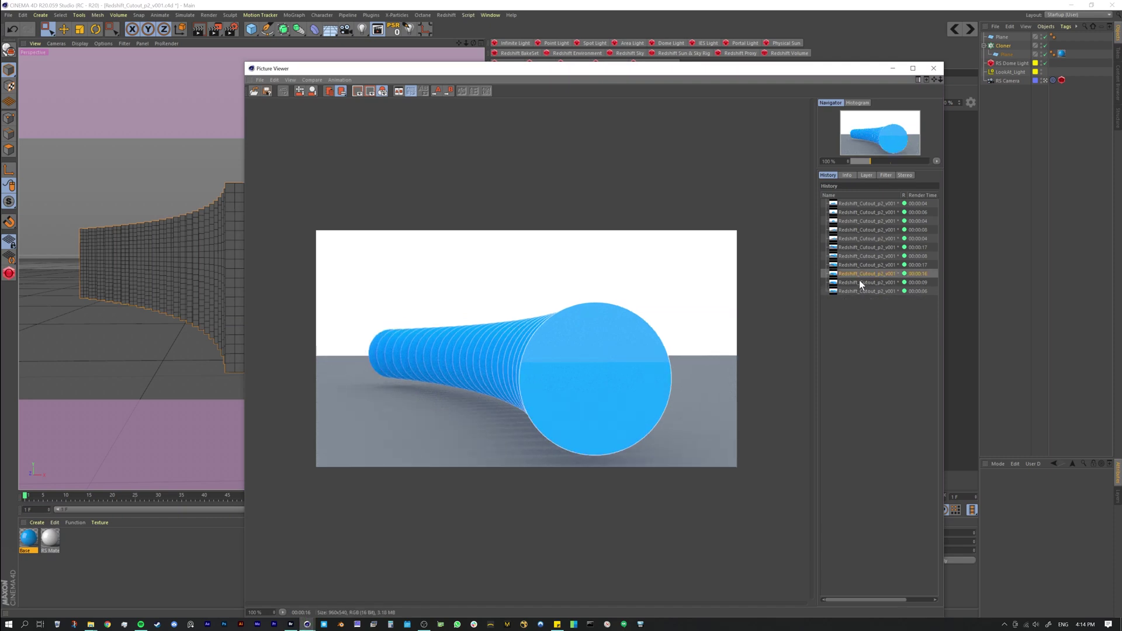
pyautogui.click(856, 265)
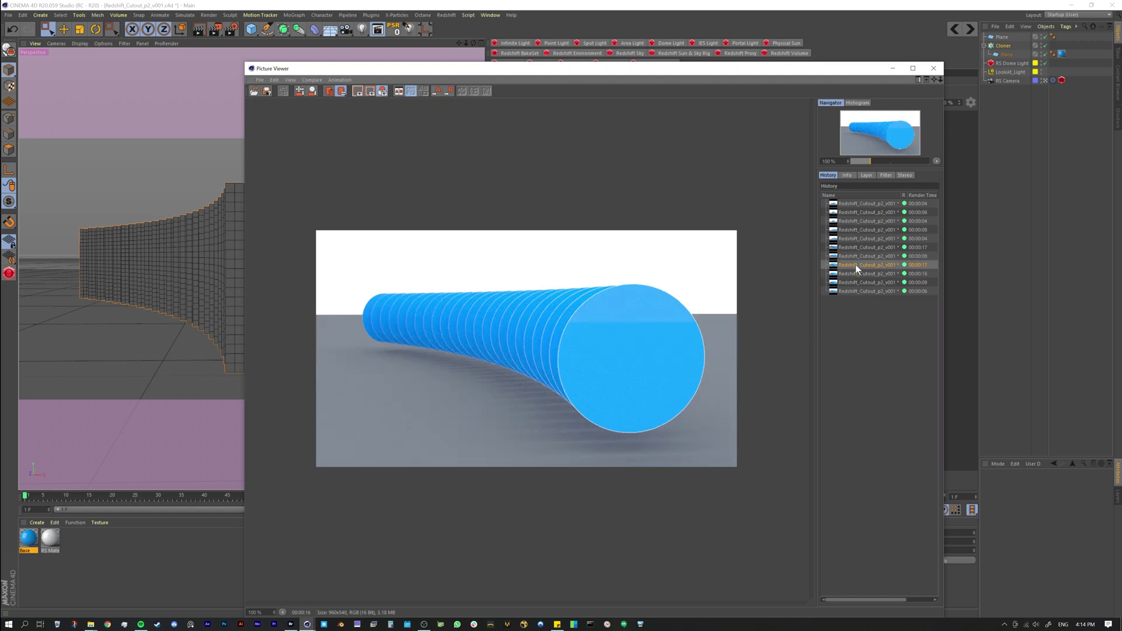
pyautogui.click(856, 282)
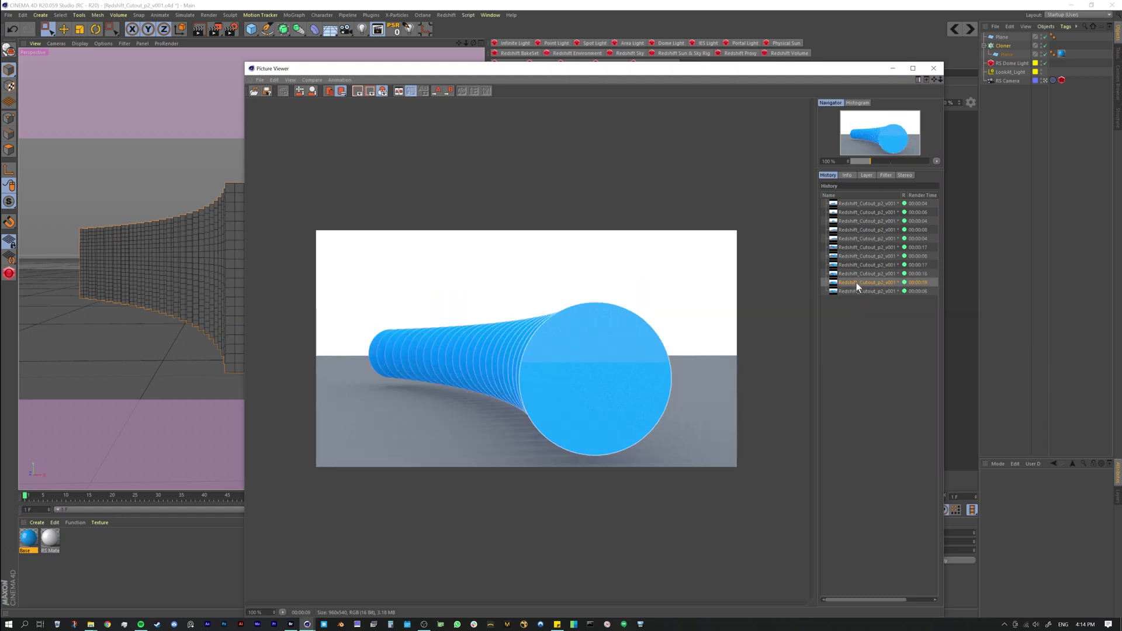